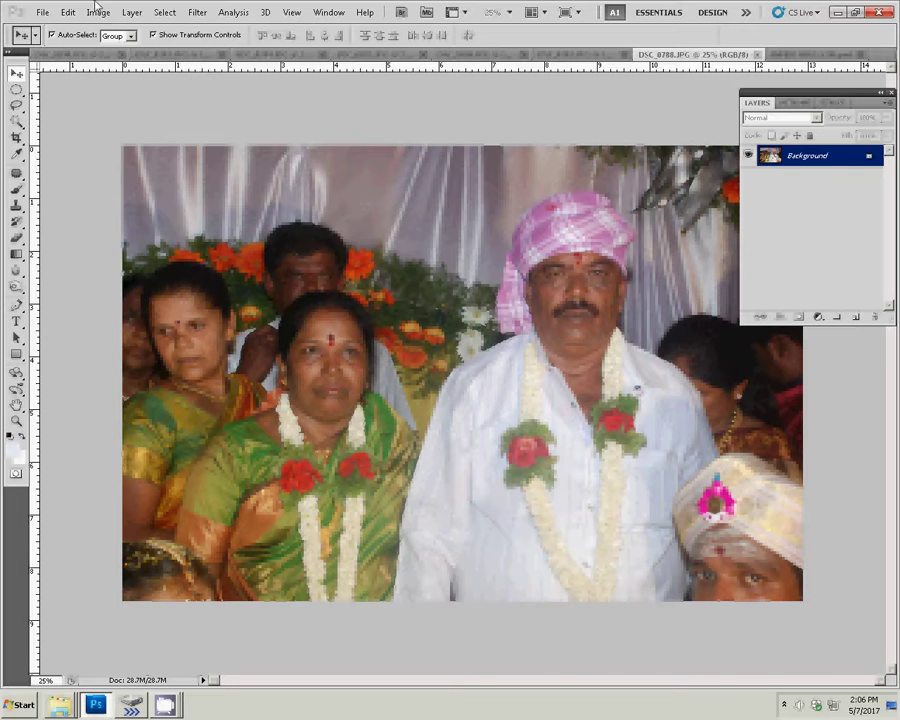
- Resize photo DSC_0788 to 8 inches wide
left_click(97, 10)
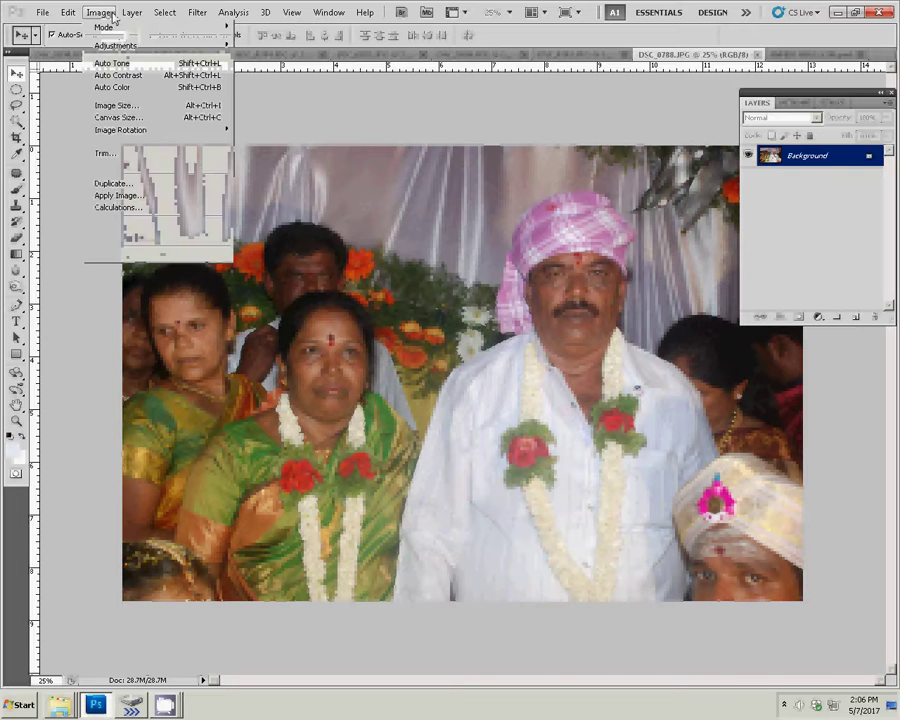
left_click(124, 105)
left_click(352, 267)
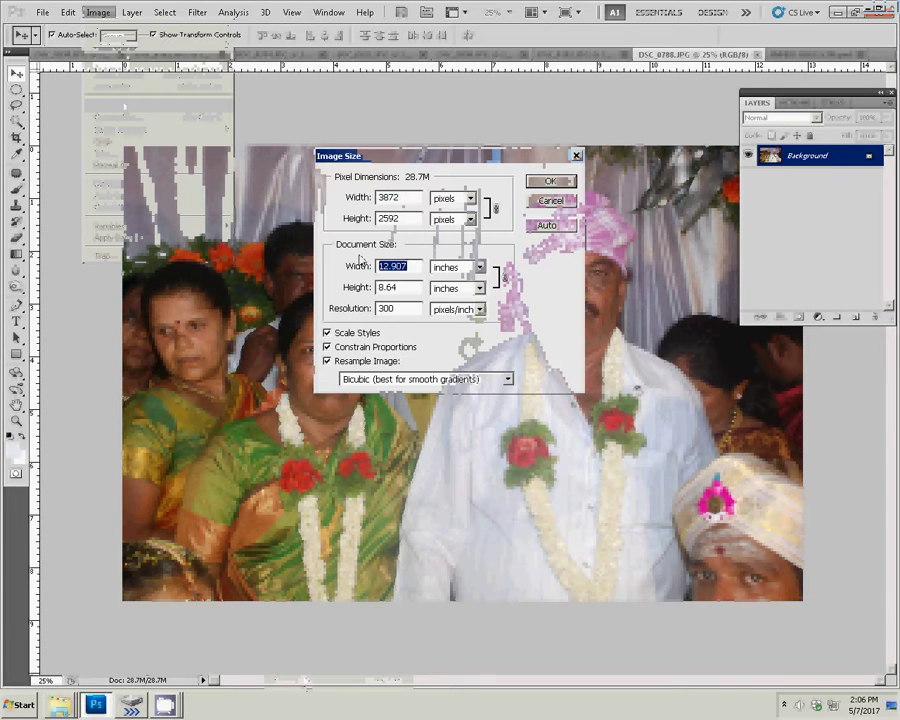
type("8")
left_click(545, 200)
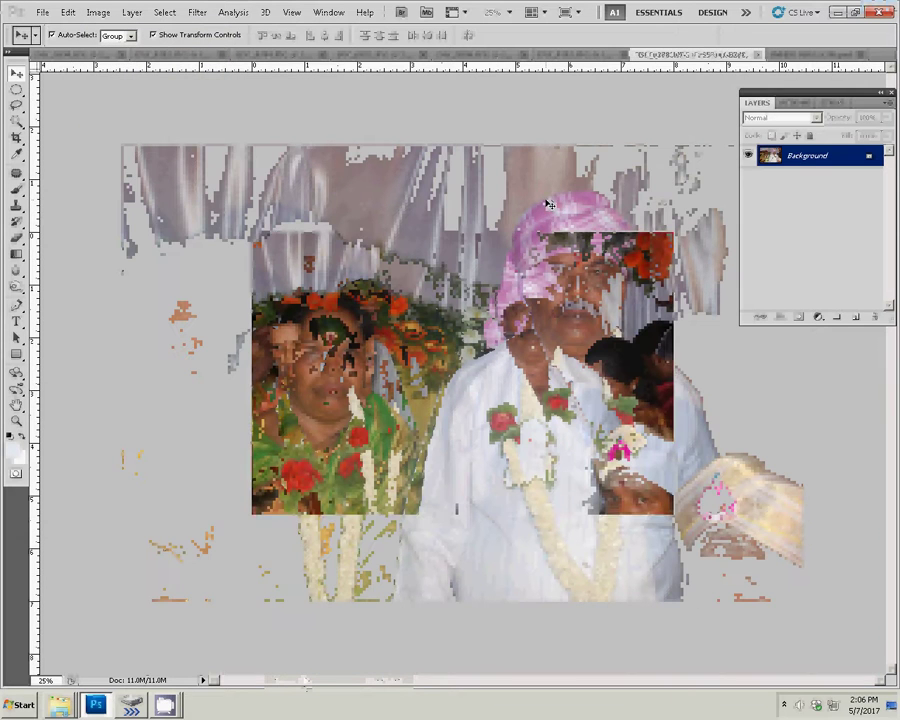
- Select all of the photo, cut it, and close DSC_0788 without saving
left_click(165, 12)
left_click(176, 37)
left_click(67, 12)
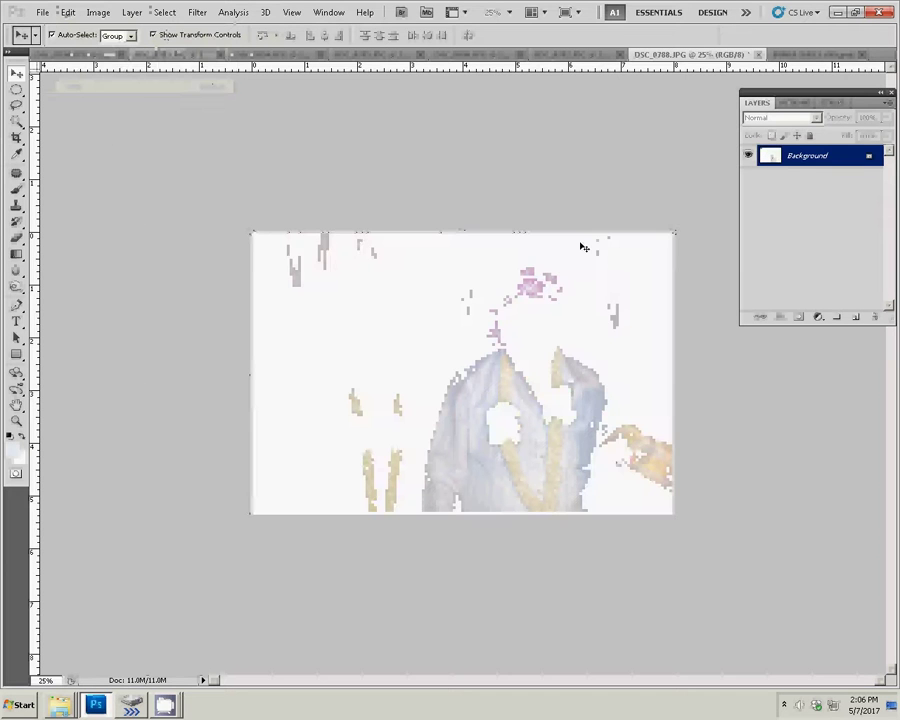
key("ctrl+w")
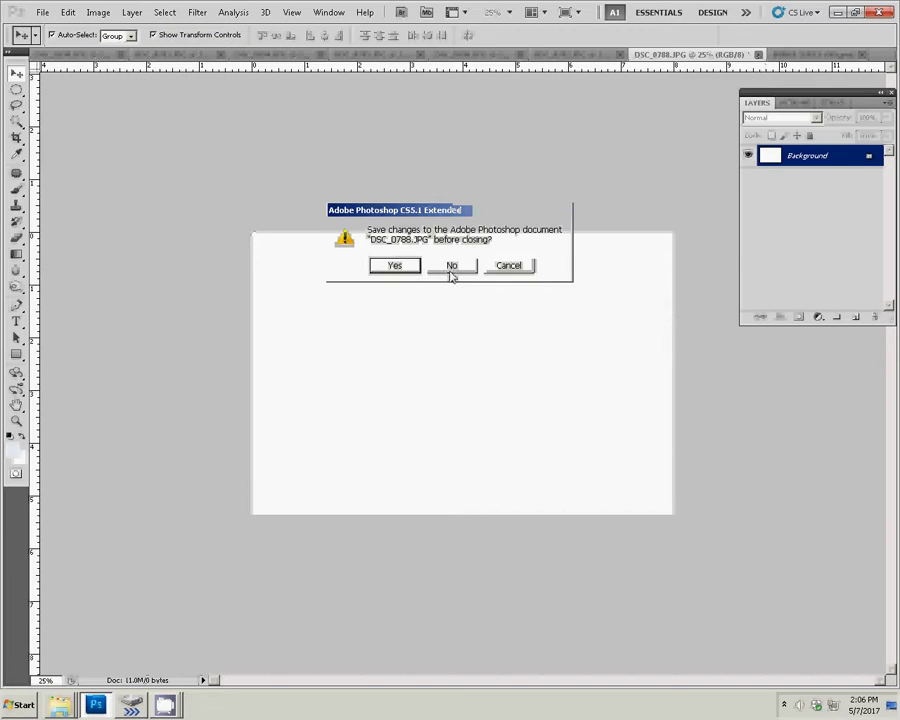
left_click(450, 268)
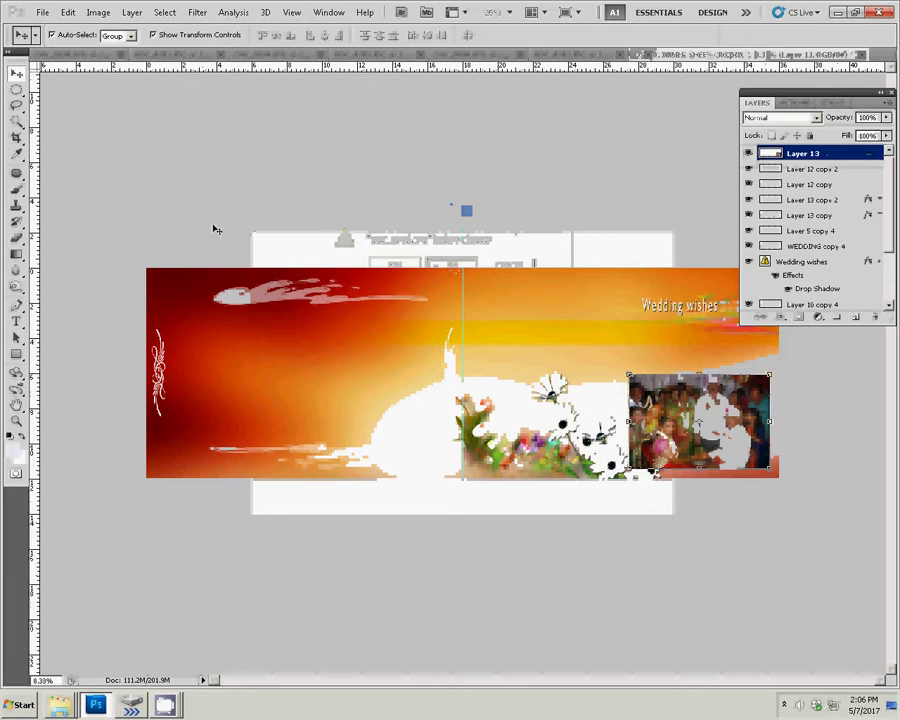
- Paste the photo into the album sheet and move it to the upper right
left_click(68, 12)
left_click(100, 123)
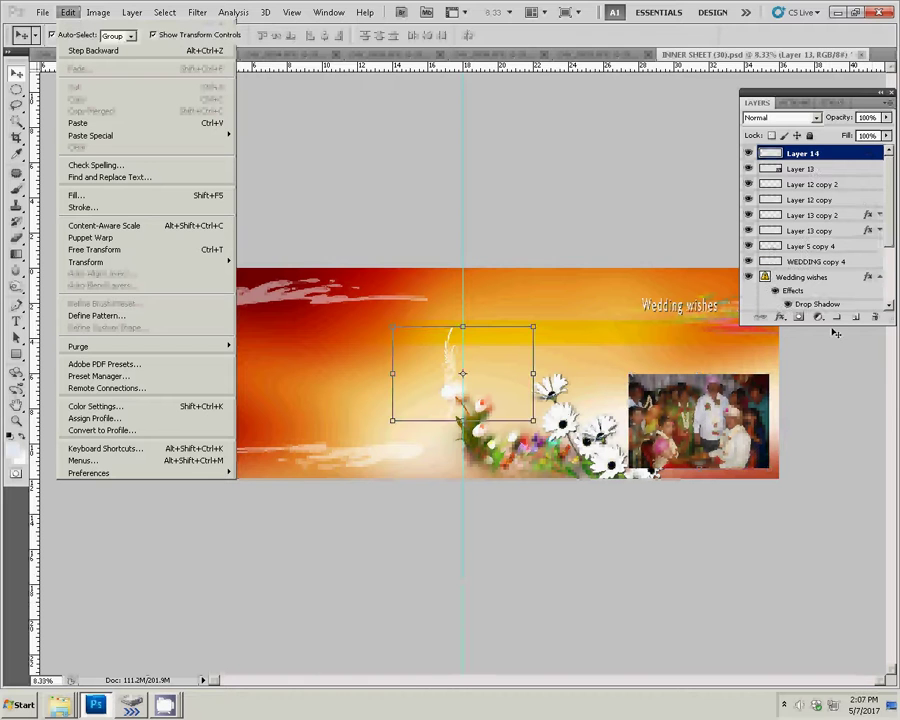
left_click_drag(412, 366, 656, 316)
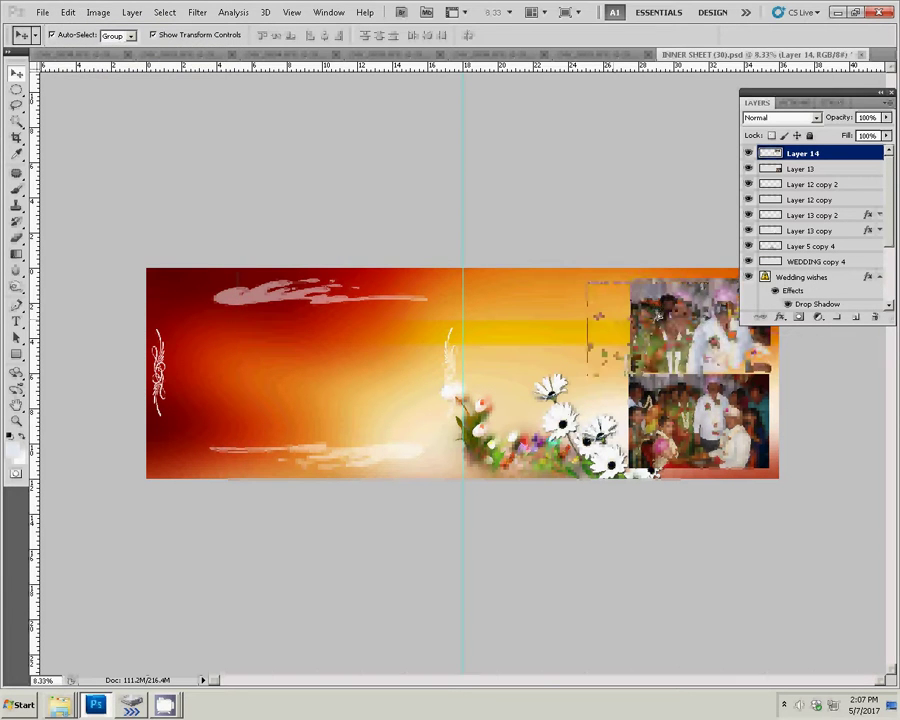
key("ctrl+t")
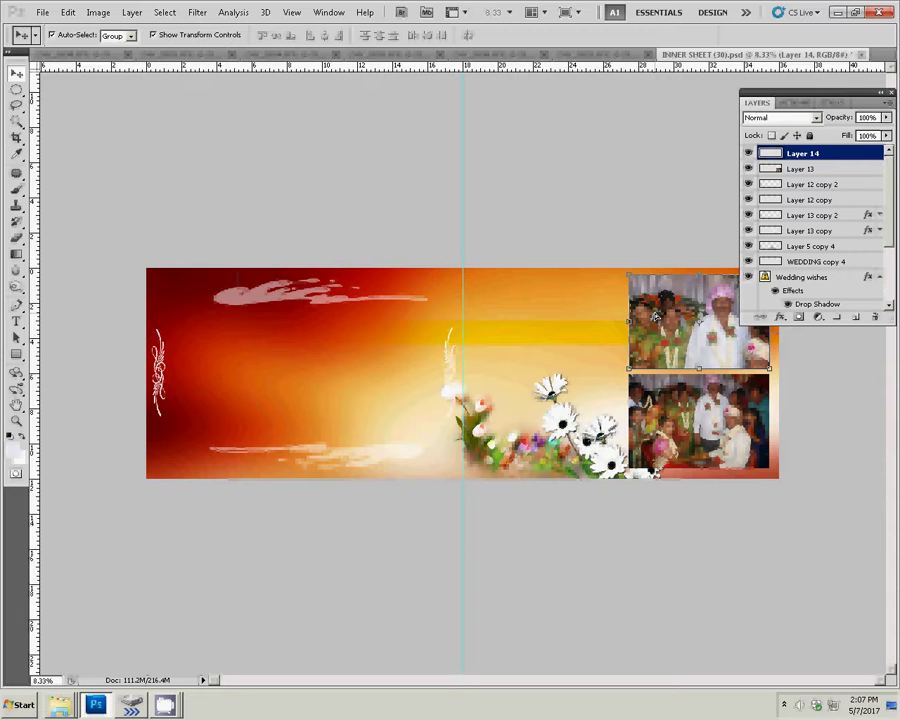
left_click(585, 56)
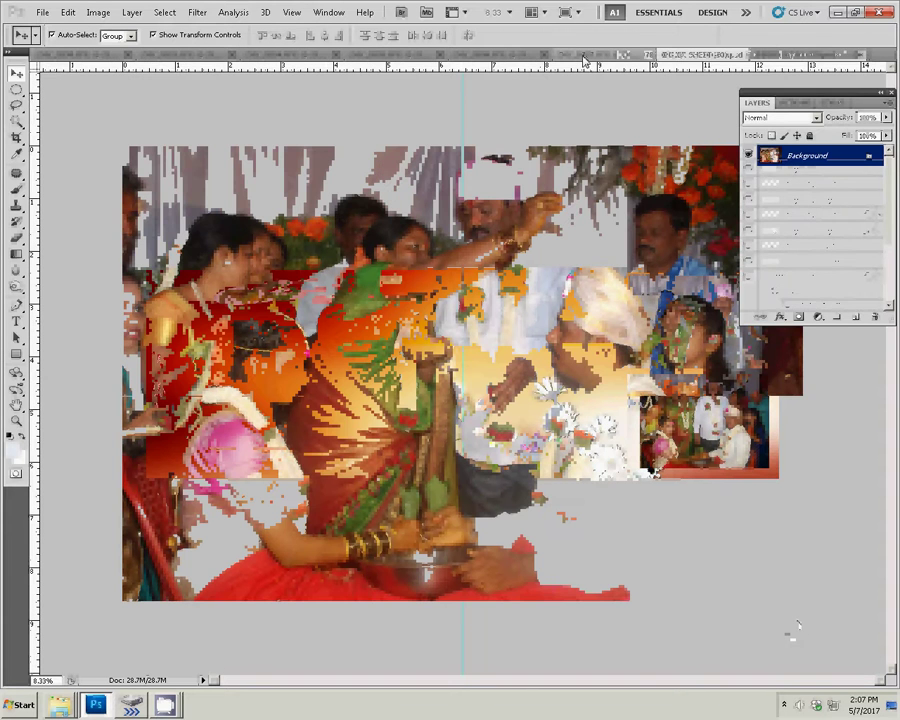
- Resize photo DSC_0787 to 8 inches wide
left_click(98, 12)
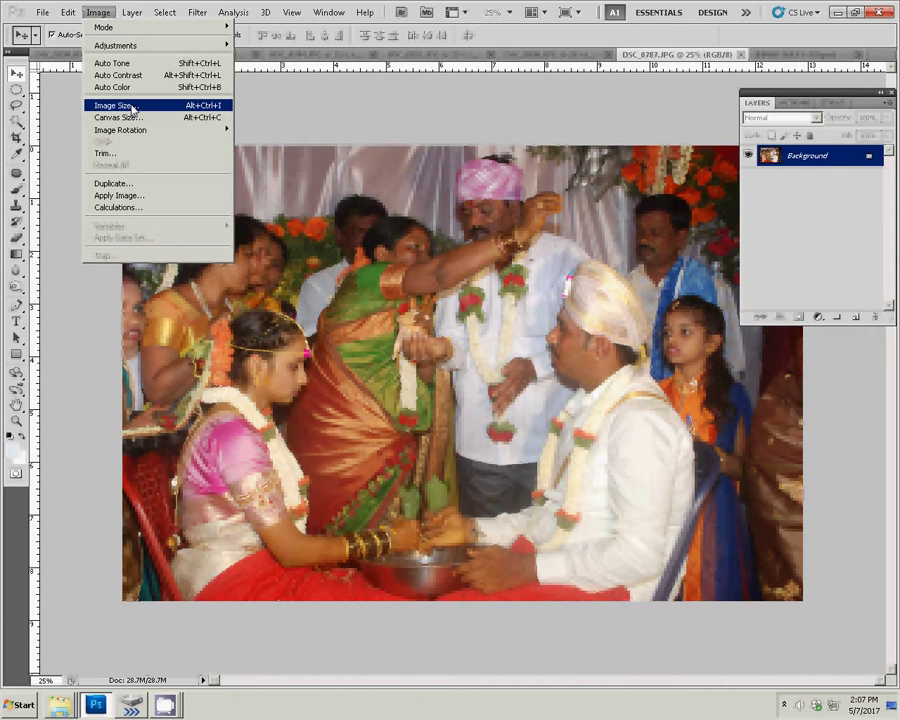
left_click(215, 105)
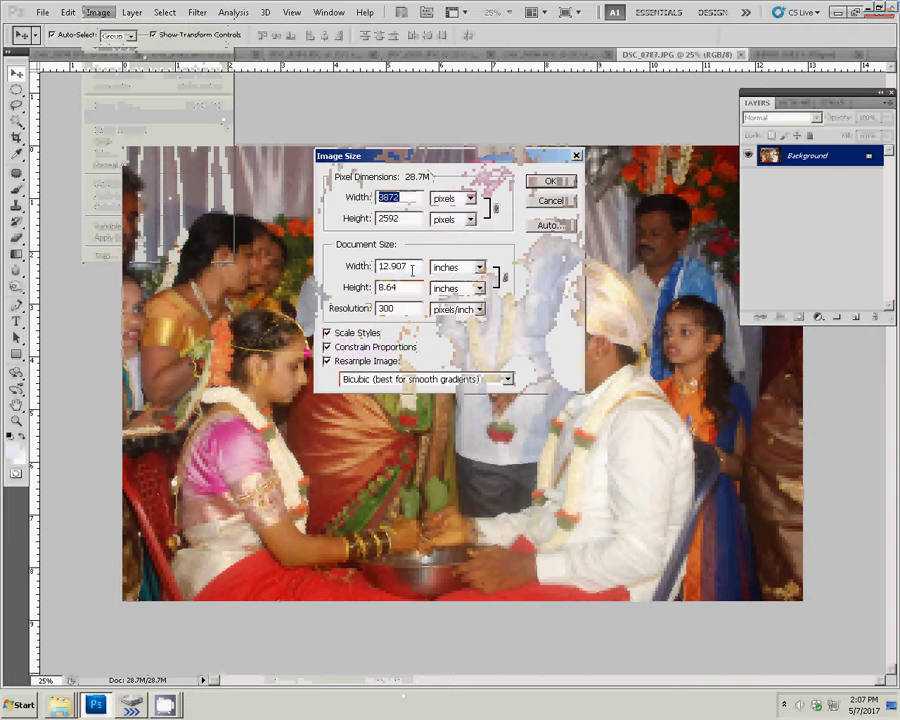
left_click_drag(411, 270, 352, 288)
type("8")
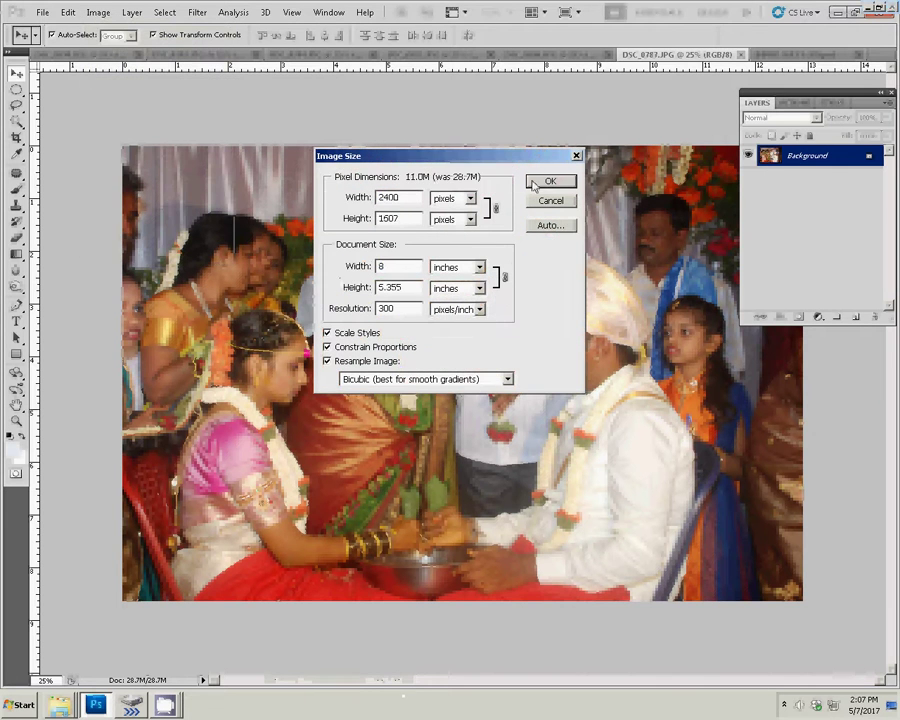
left_click(538, 184)
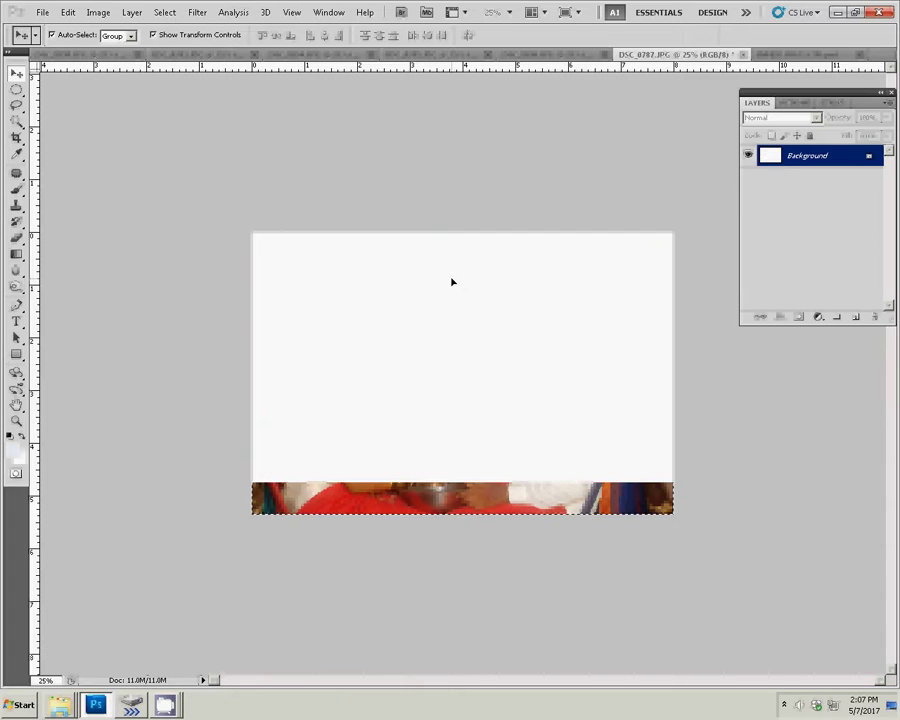
- Close DSC_0787 unsaved, paste the photo into the album's top-middle slot
key("ctrl+w")
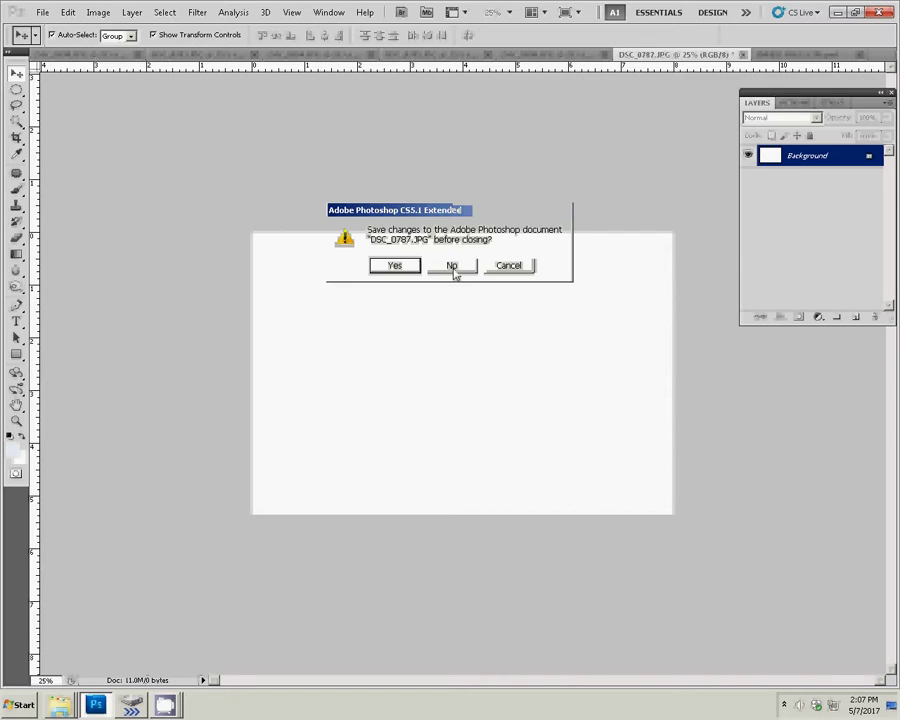
left_click(452, 266)
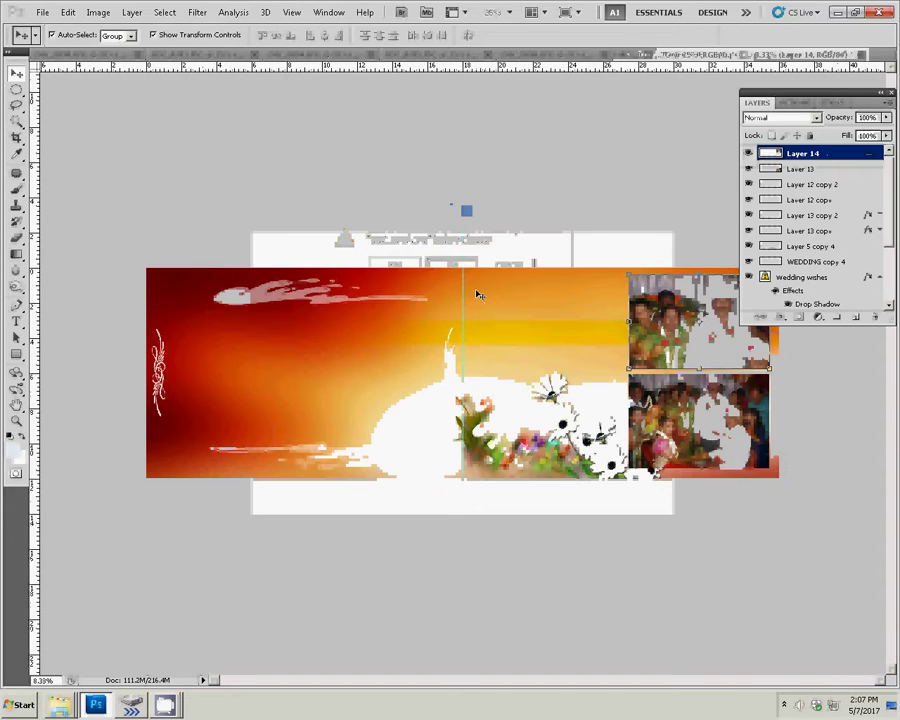
key("ctrl+v")
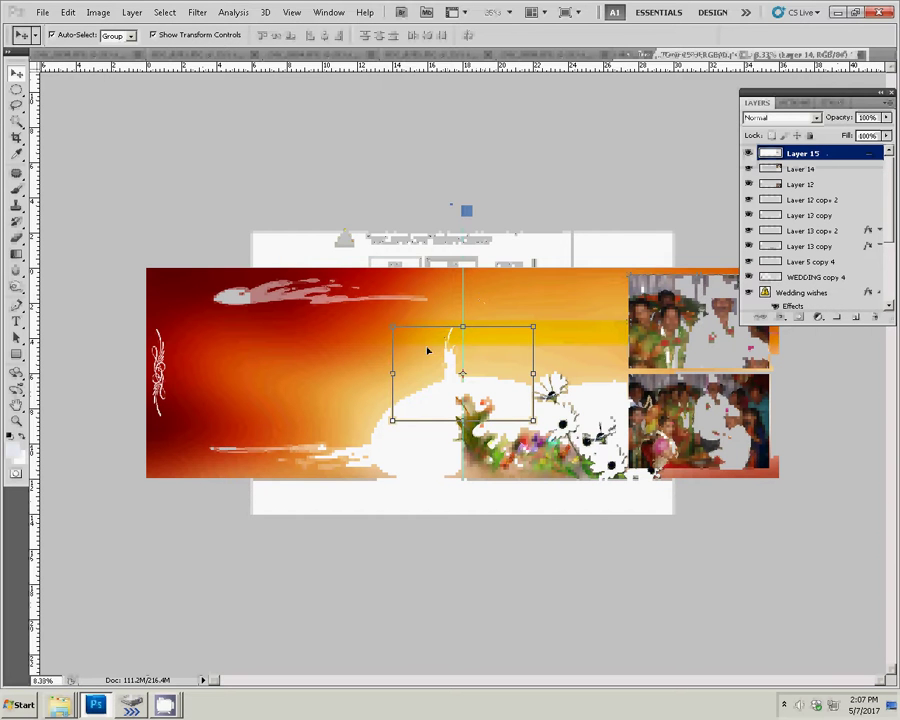
left_click_drag(418, 370, 497, 318)
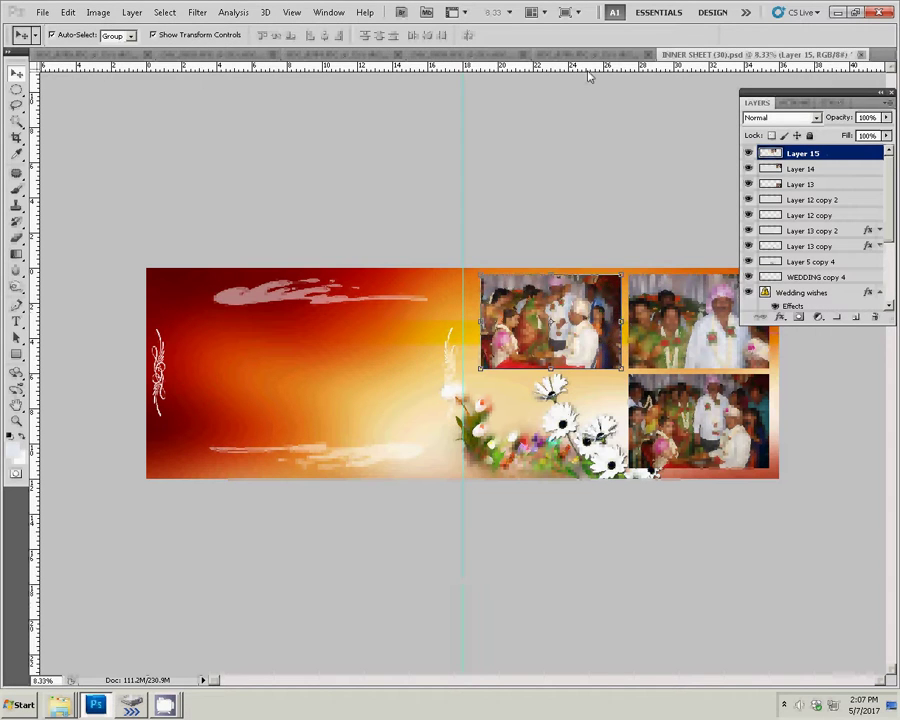
- Resize photo DSC_0786 to 8 inches wide
key("ctrl+Tab")
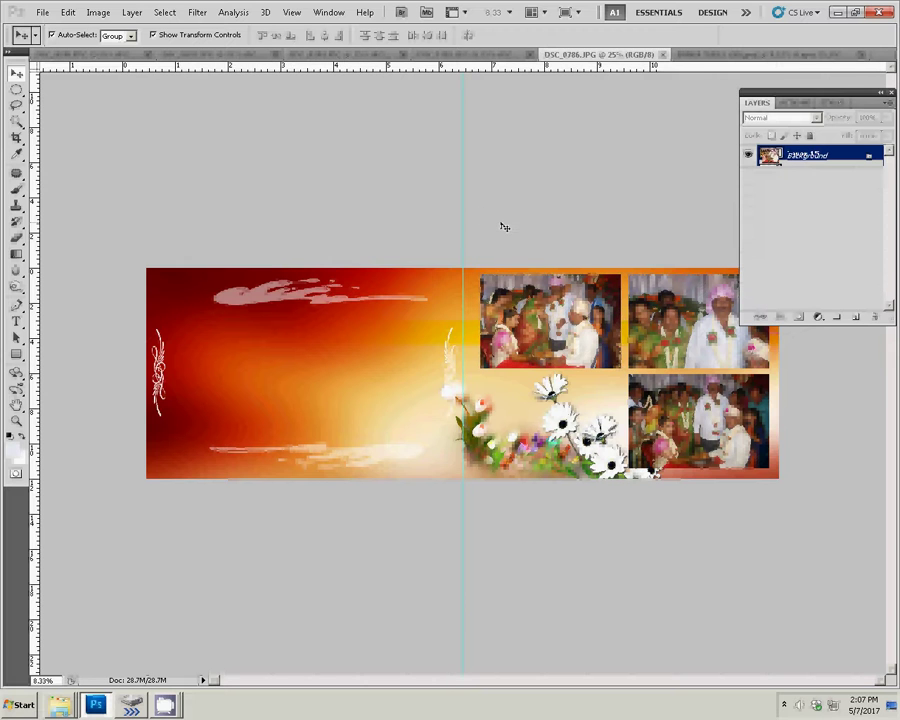
key("ctrl+alt+i")
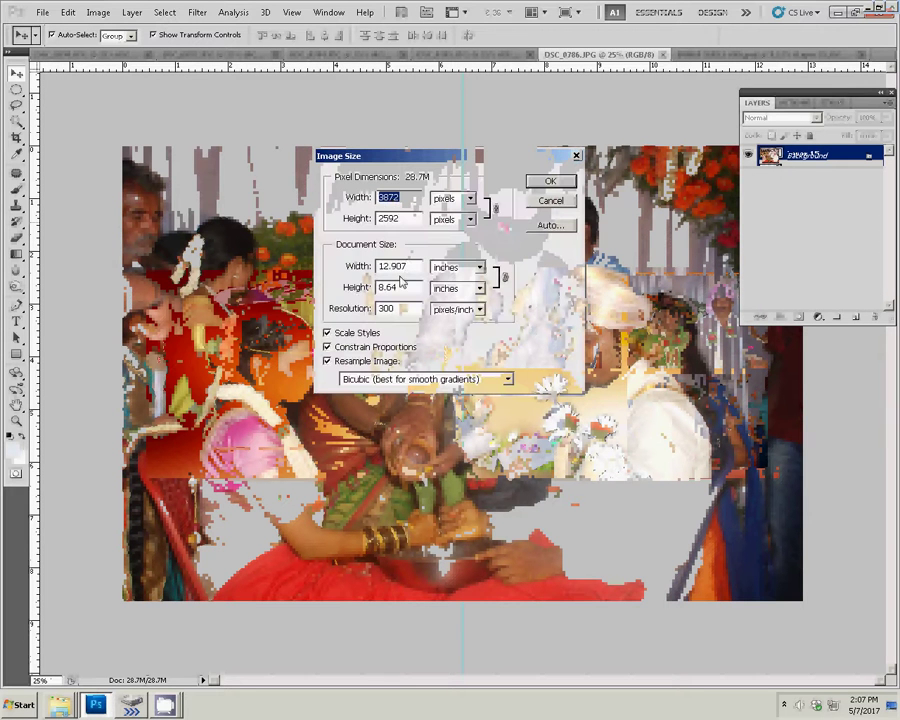
double_click(408, 266)
type("8")
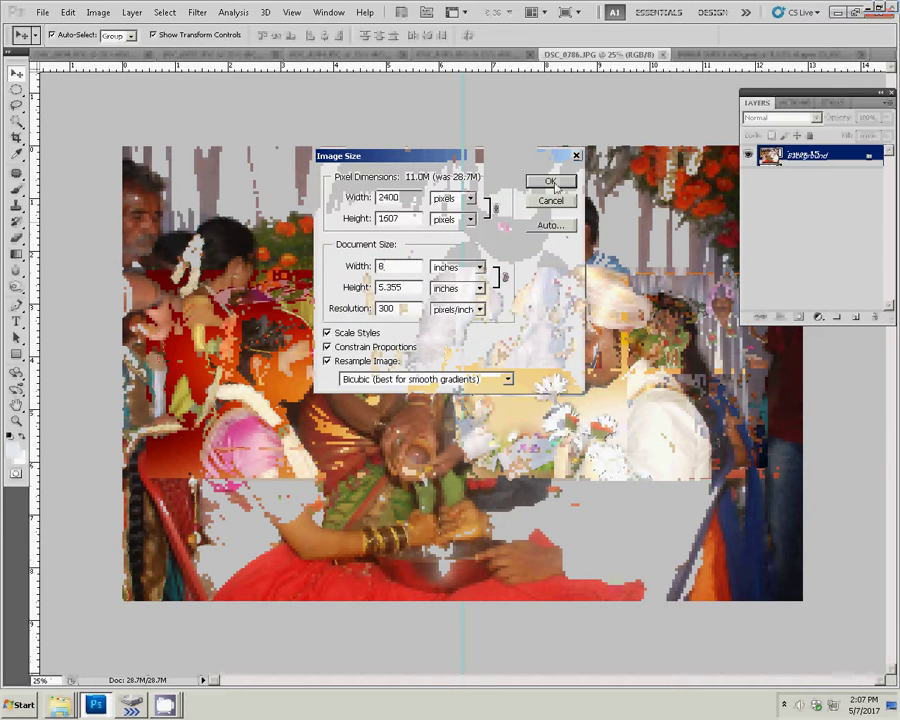
key("Return")
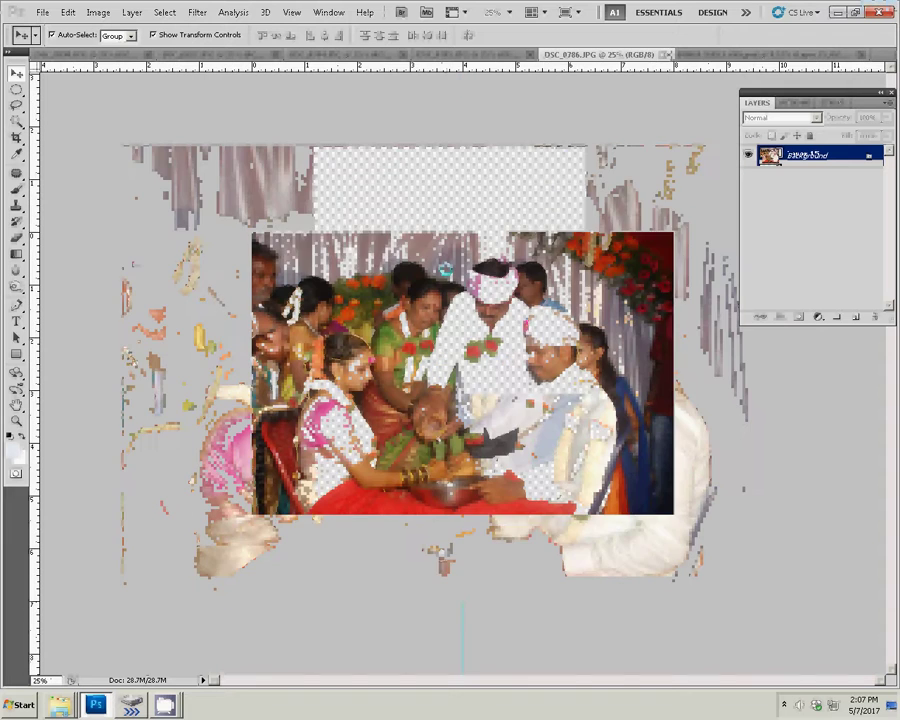
- Cut the whole photo and close DSC_0786 without saving
key("ctrl+a")
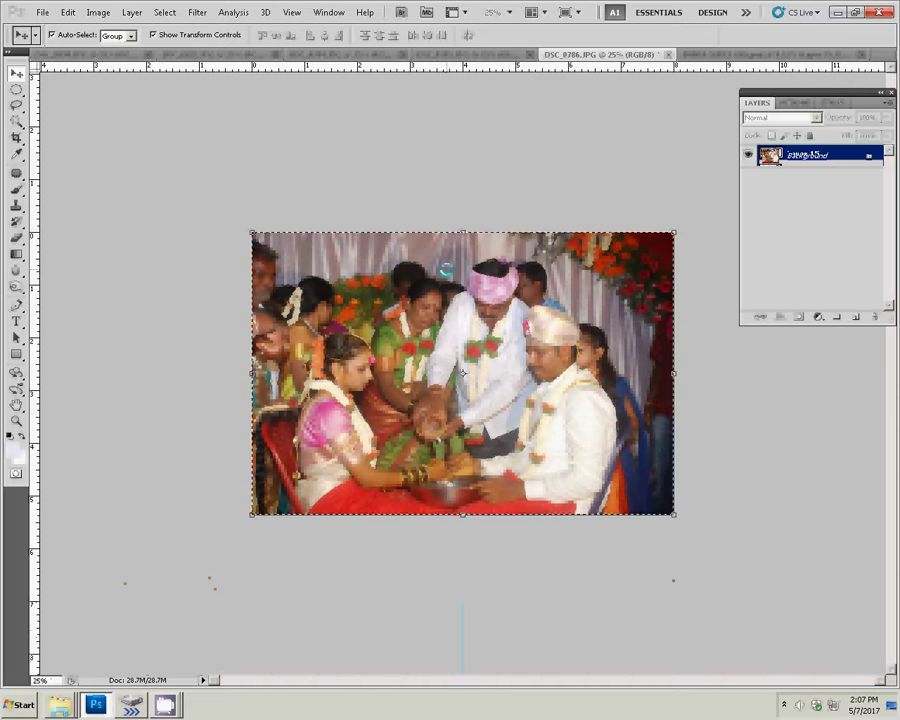
key("ctrl+x")
left_click(668, 54)
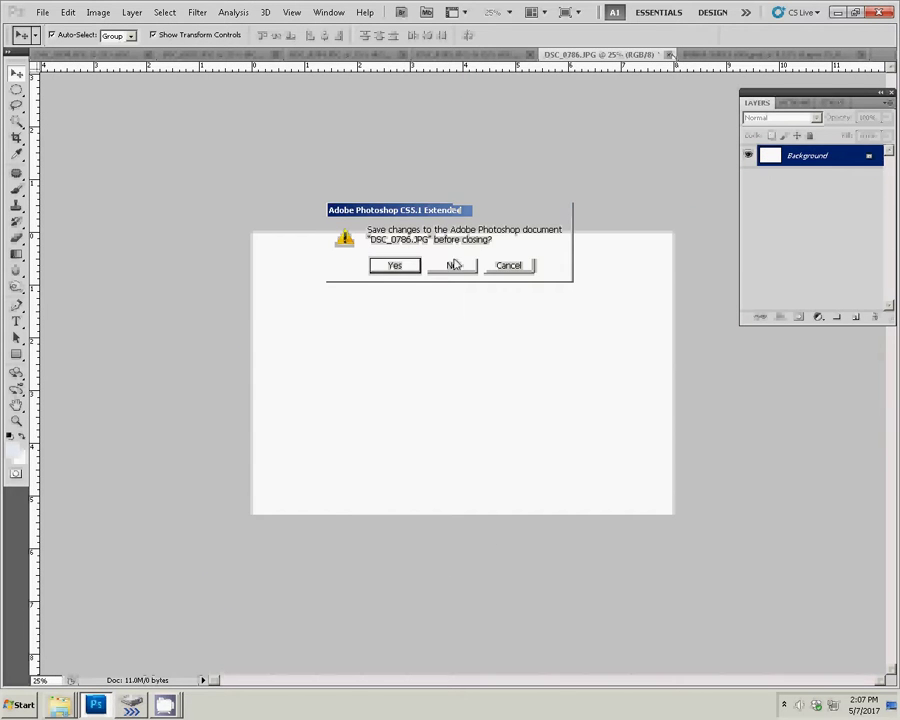
left_click(452, 266)
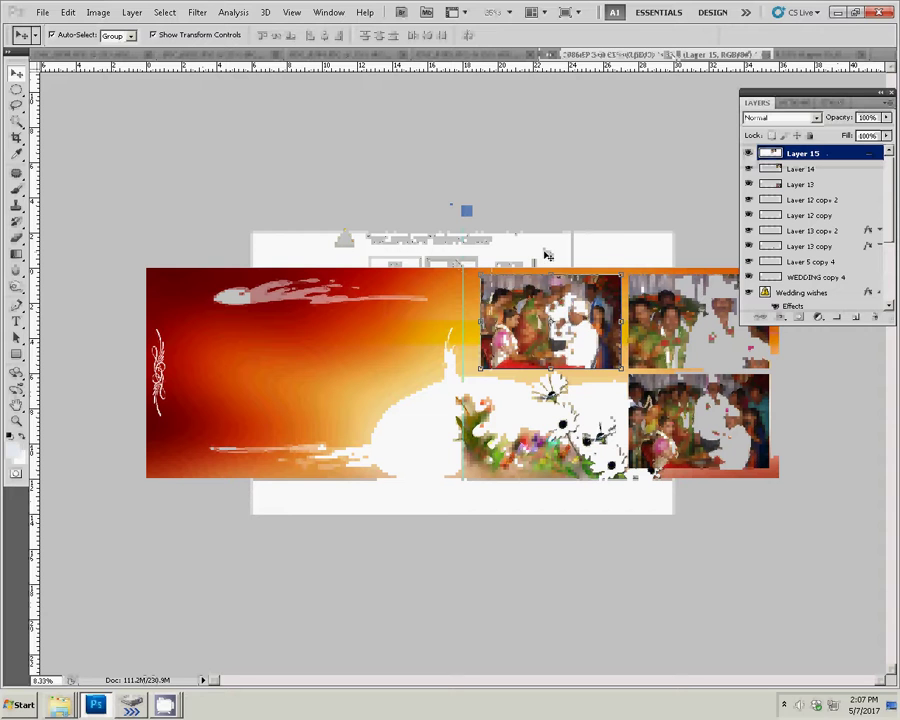
- Paste the photo into the album below the top-middle photo
key("ctrl+v")
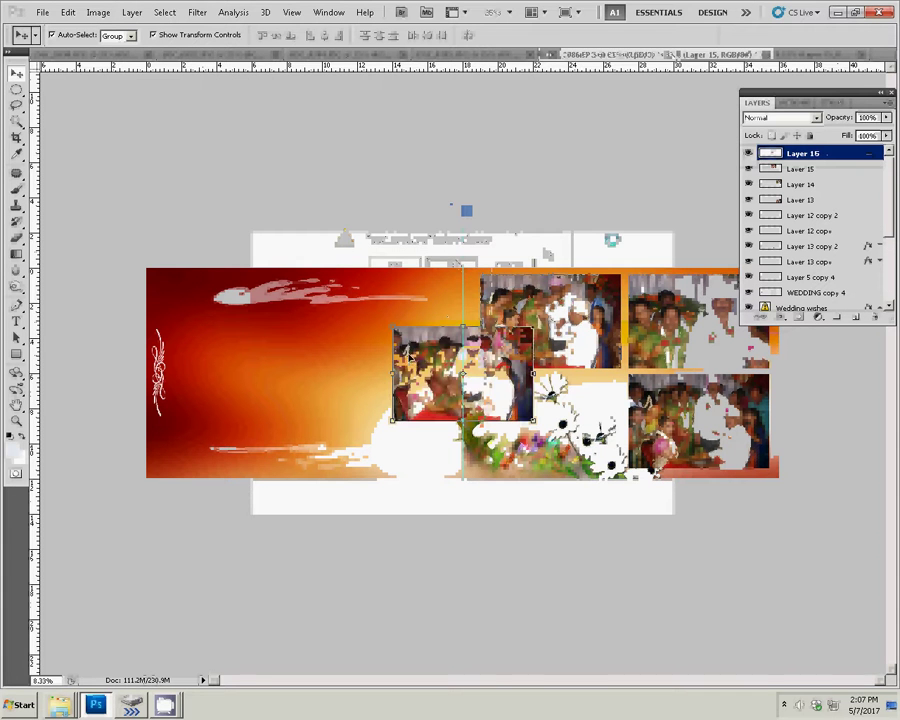
left_click_drag(407, 349, 493, 397)
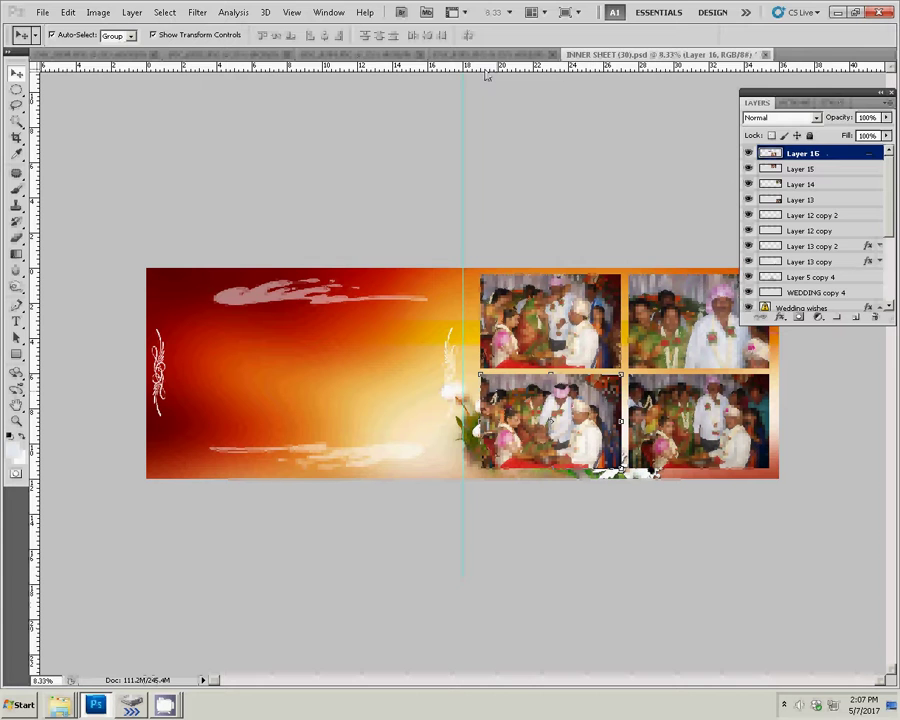
key("ctrl+shift+e")
key("ctrl+shift+Tab")
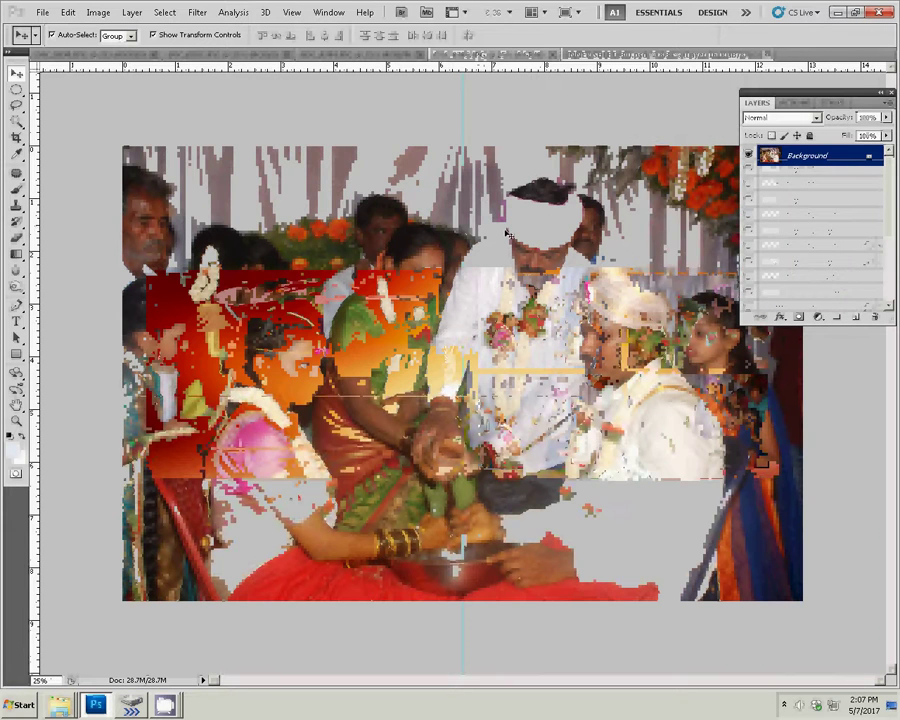
- Resize photo DSC_0785 to 8 inches wide
key("ctrl+alt+i")
key("Tab")
key("Tab")
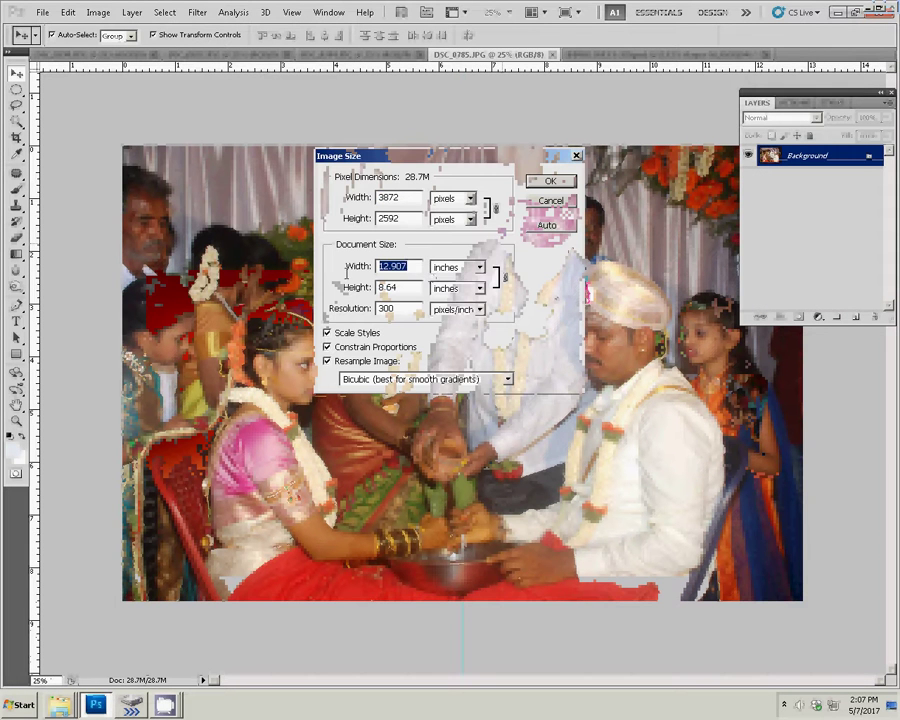
type("8")
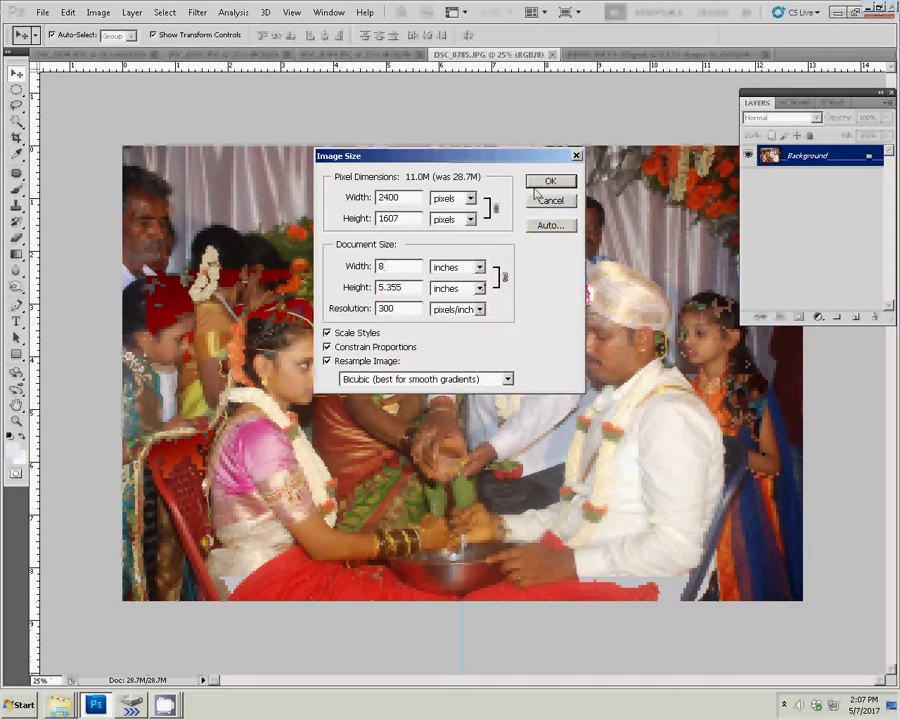
key("Return")
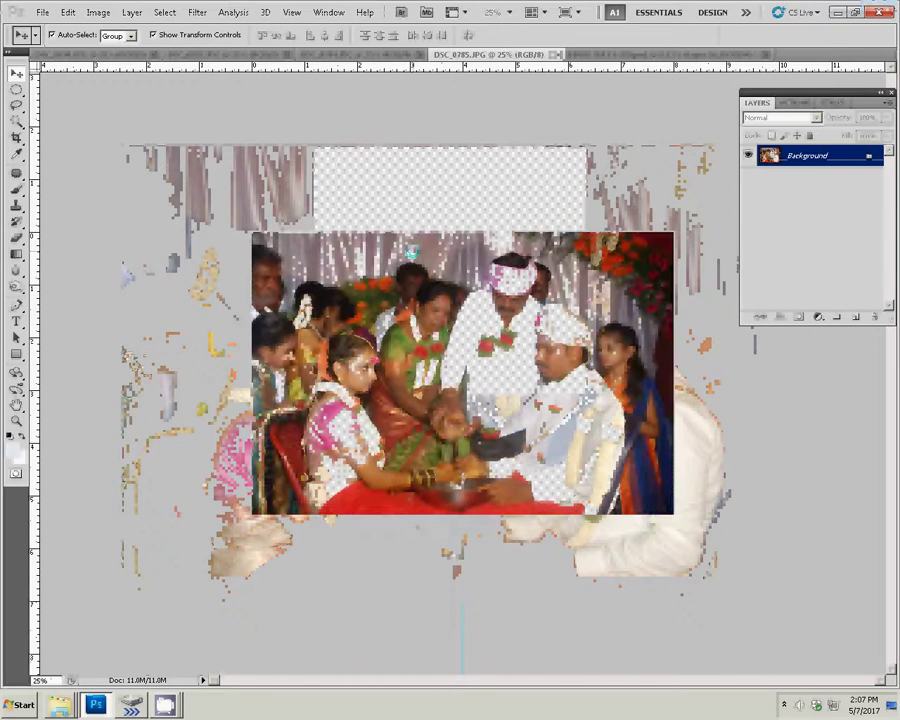
- Close DSC_0785 unsaved and paste the photo into the left page's upper slot
left_click(558, 54)
left_click(448, 269)
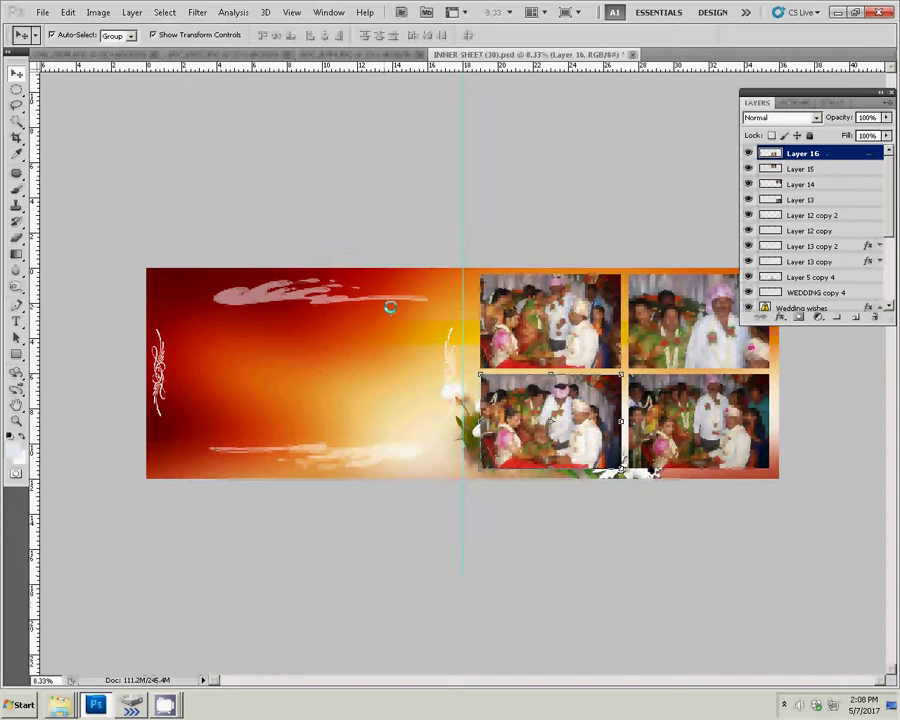
key("ctrl+v")
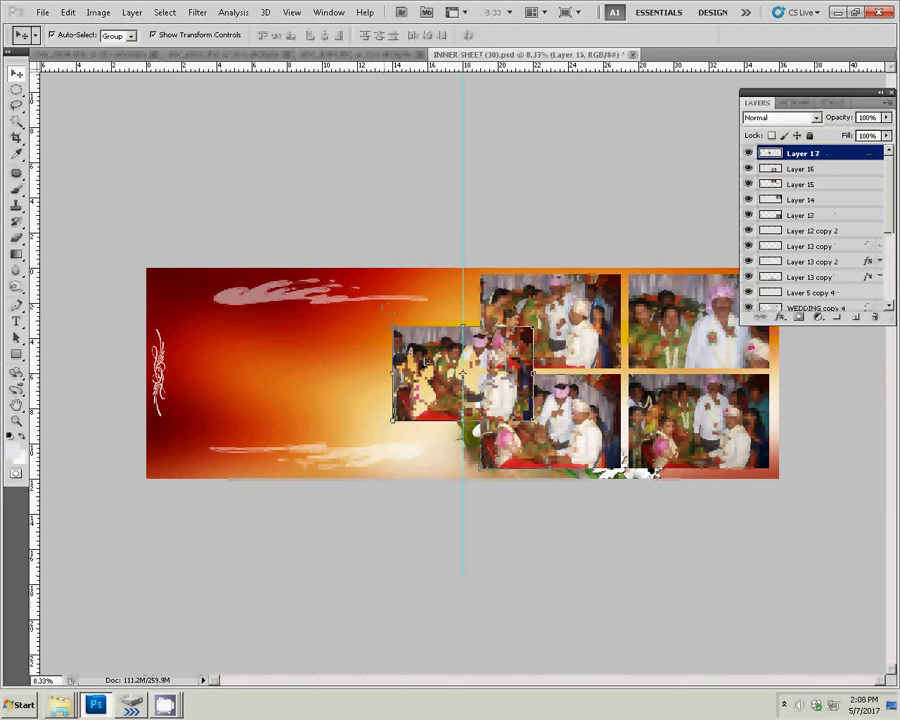
left_click_drag(420, 362, 341, 316)
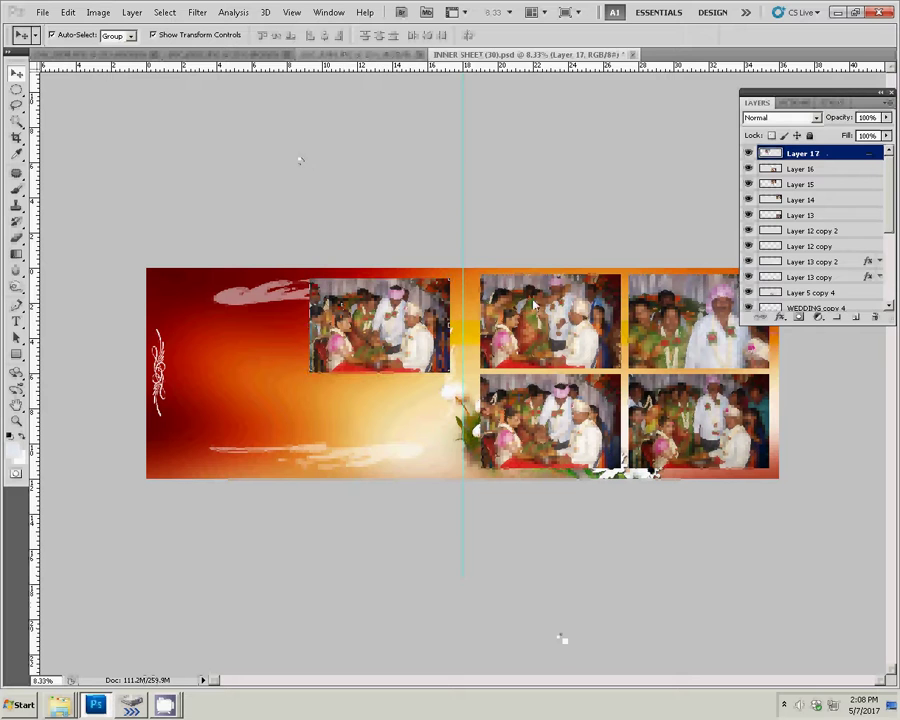
key("ctrl+shift+Tab")
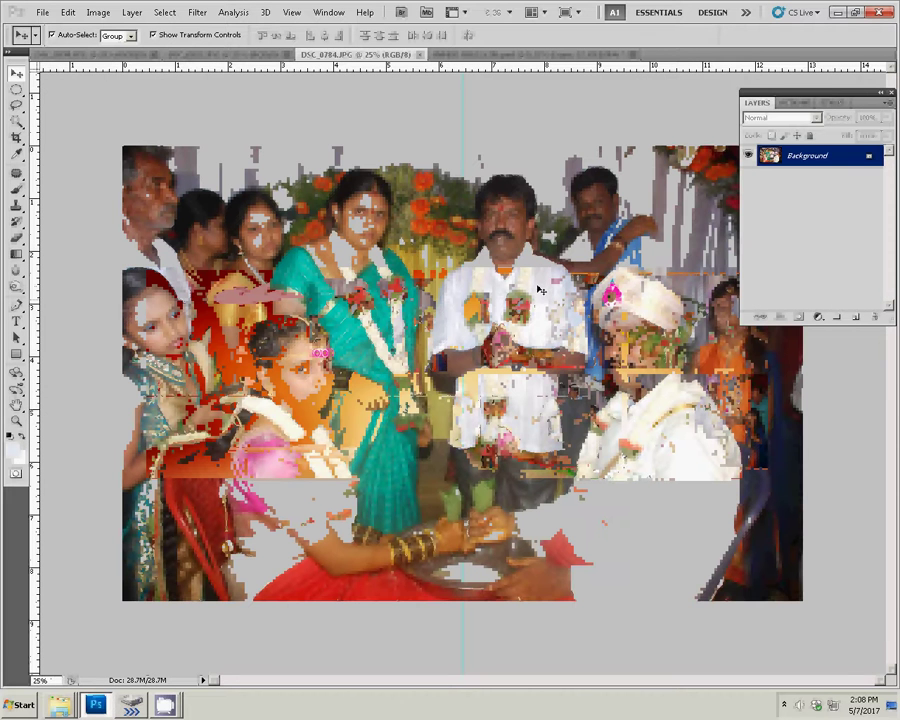
- Resize photo DSC_0784 to 8 inches wide
key("ctrl+alt+i")
double_click(390, 266)
type("8")
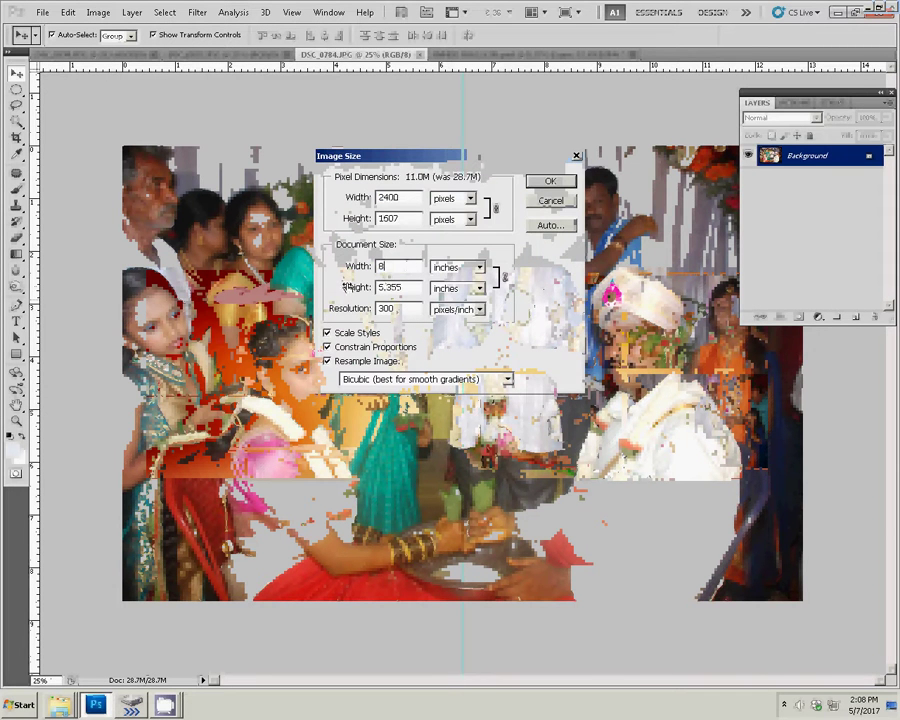
left_click(549, 181)
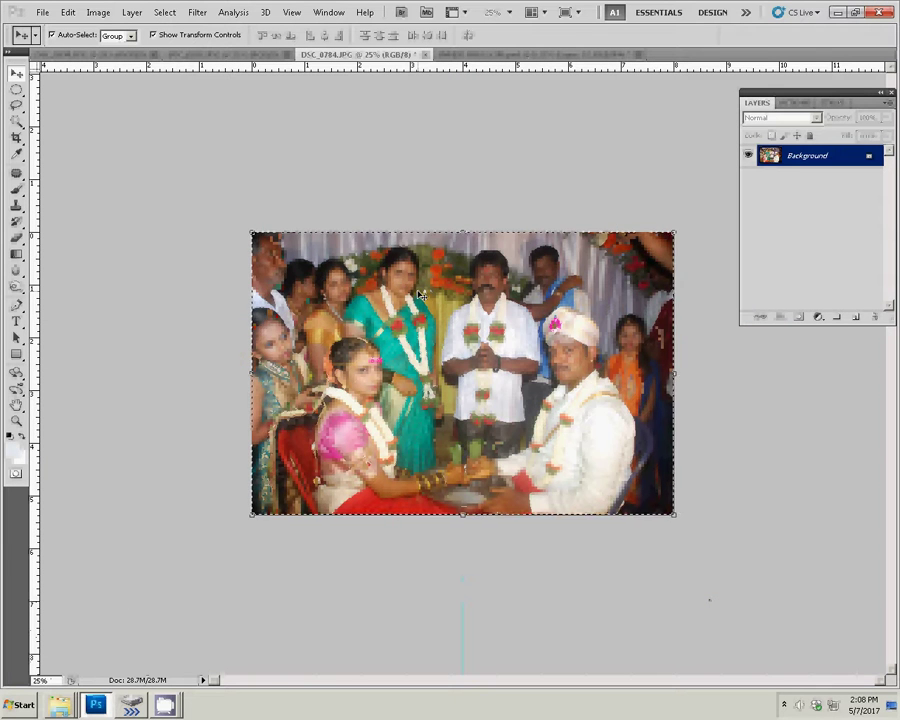
- Cut the photo, close DSC_0784 unsaved, and place it in the left page's lower slot
key("ctrl+x")
left_click(424, 54)
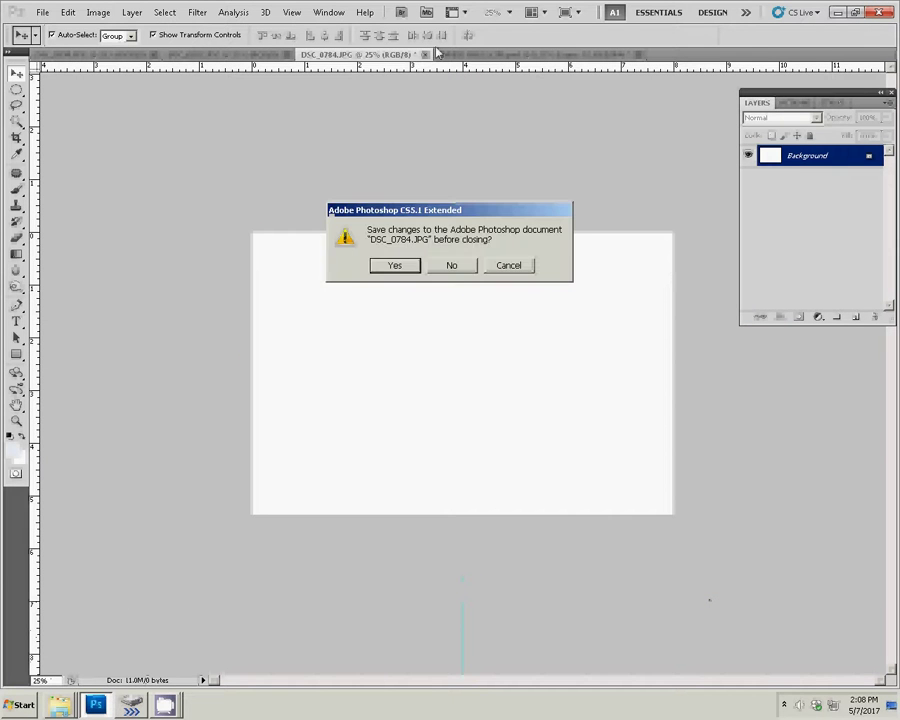
left_click(453, 265)
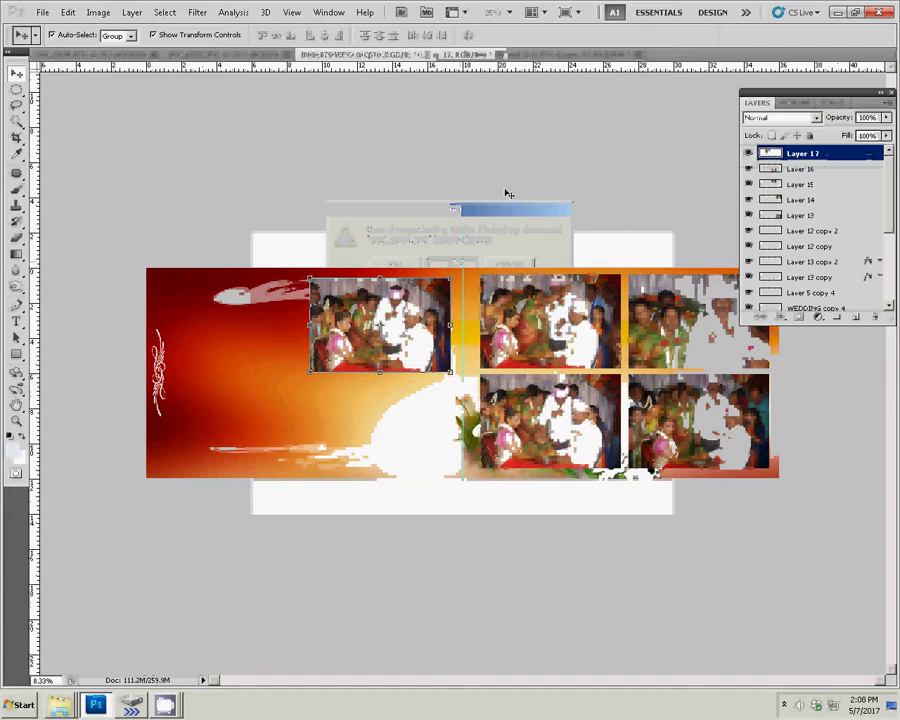
key("ctrl+v")
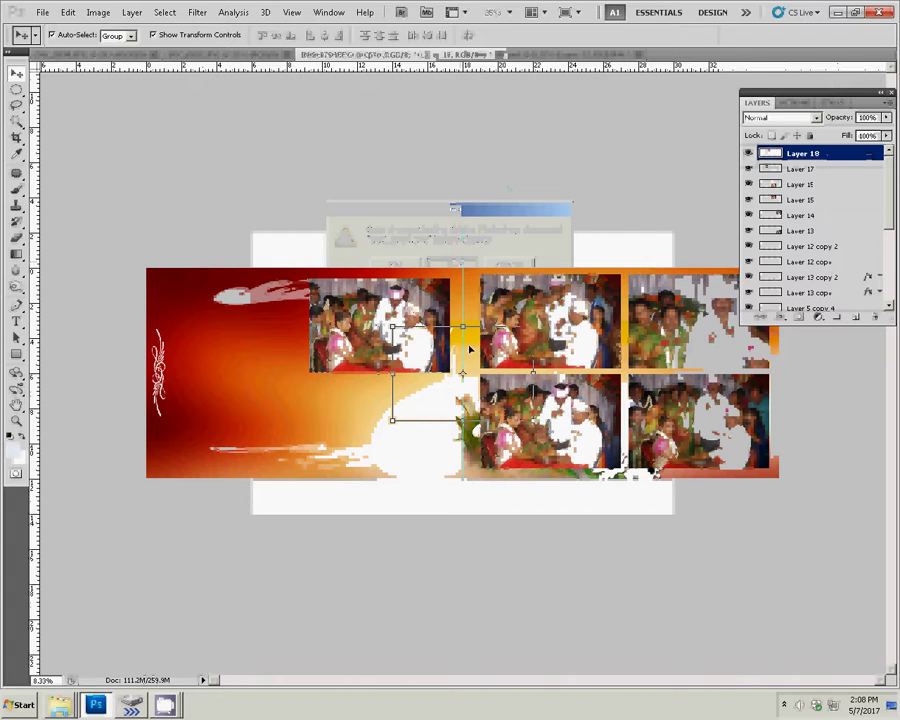
left_click_drag(476, 343, 396, 395)
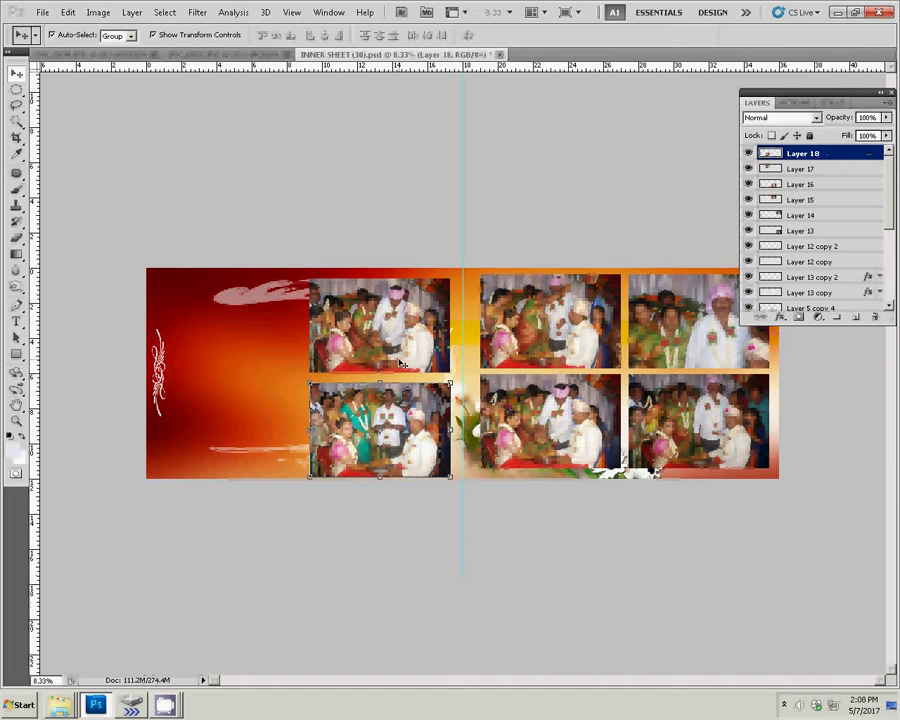
key("shift+Up")
key("shift+Up")
key("shift+Up")
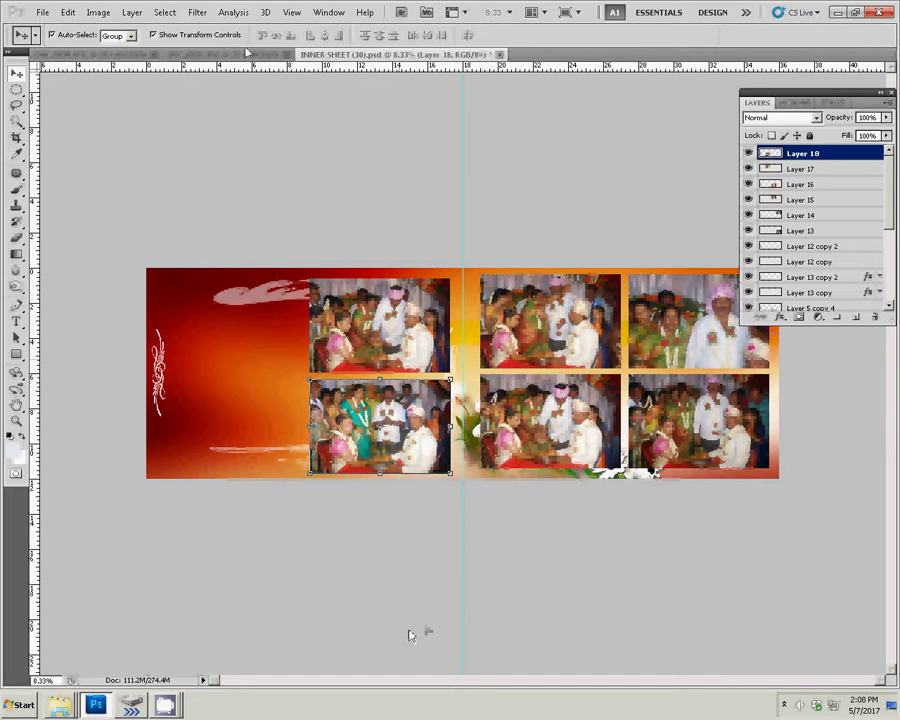
- Switch to DSC_0783 and set its image width to 8 inches
key("ctrl+Tab")
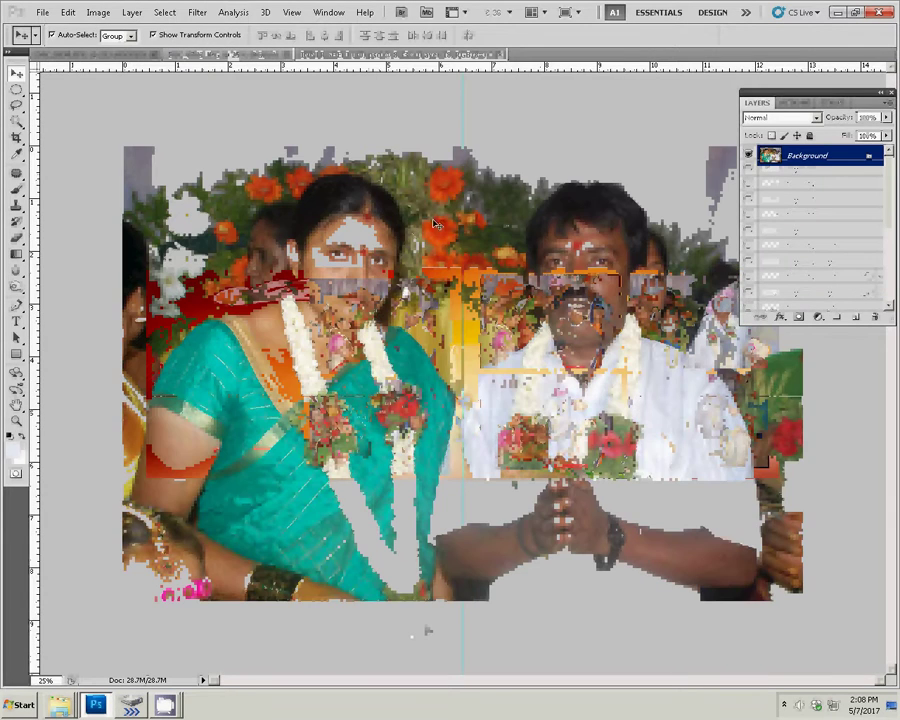
key("ctrl+alt+i")
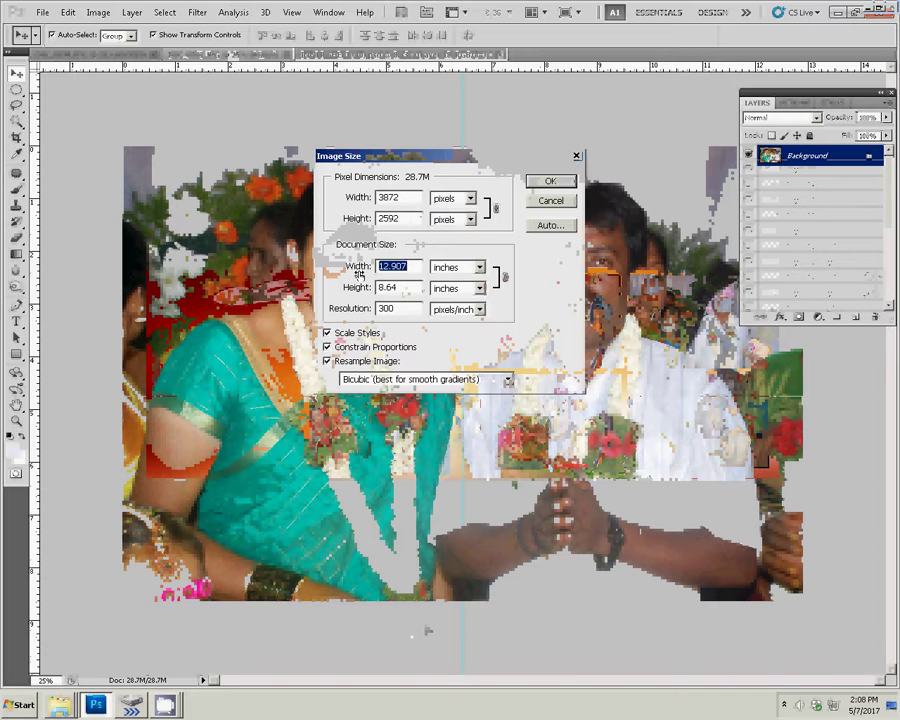
type("8")
key("Return")
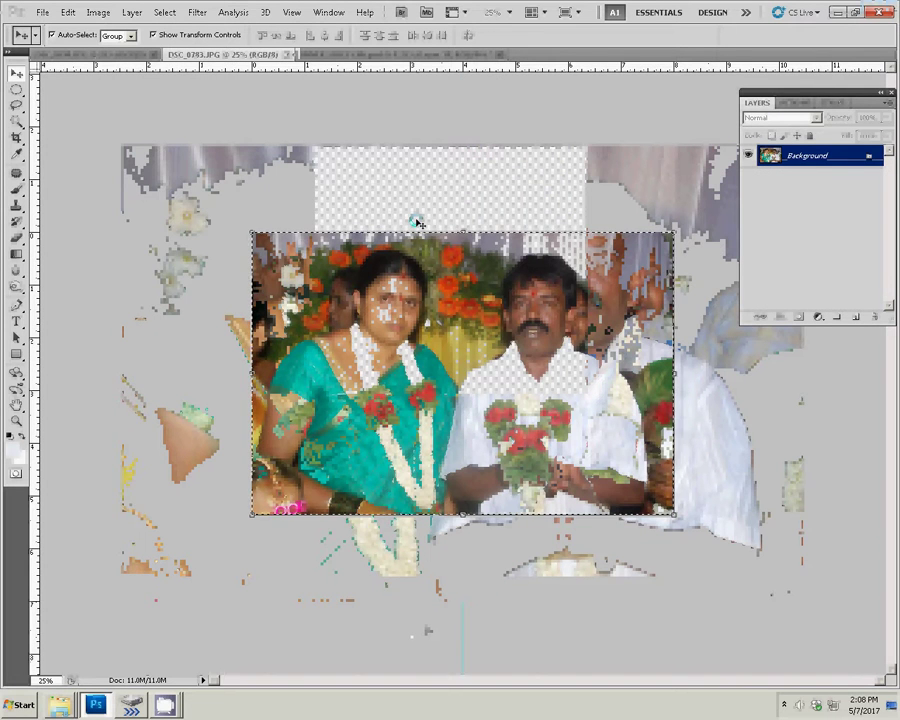
- Close DSC_0783 unsaved and paste the photo into the album's upper-left corner
key("ctrl+w")
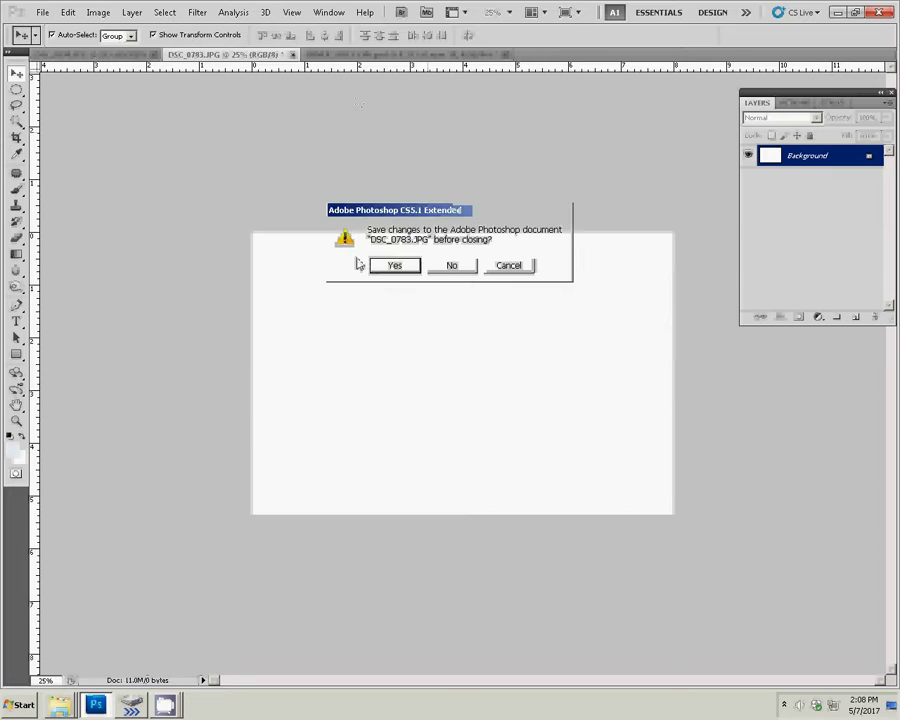
left_click(452, 265)
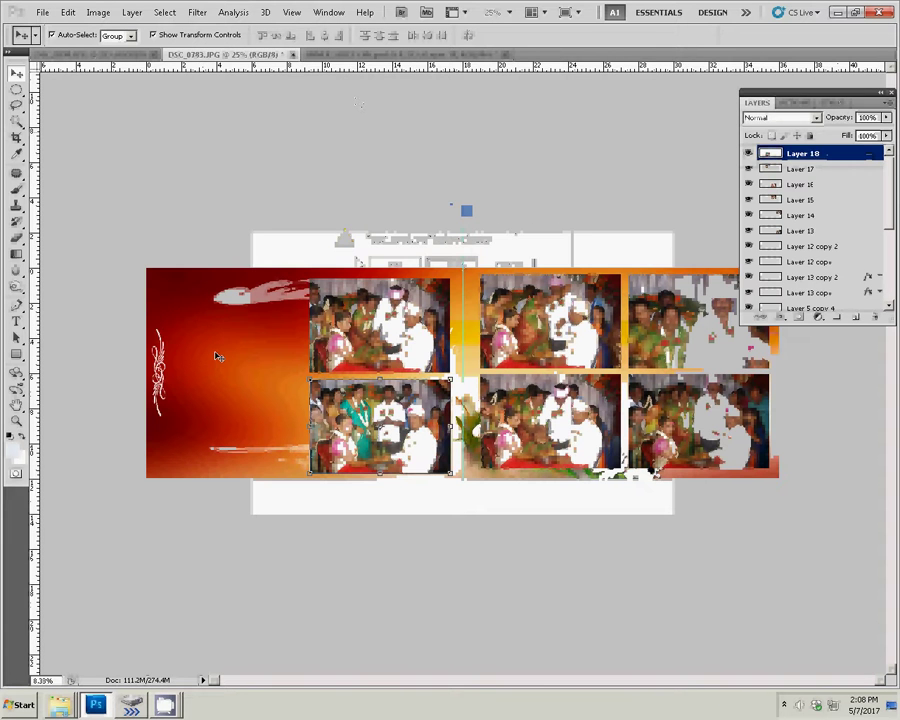
key("ctrl+v")
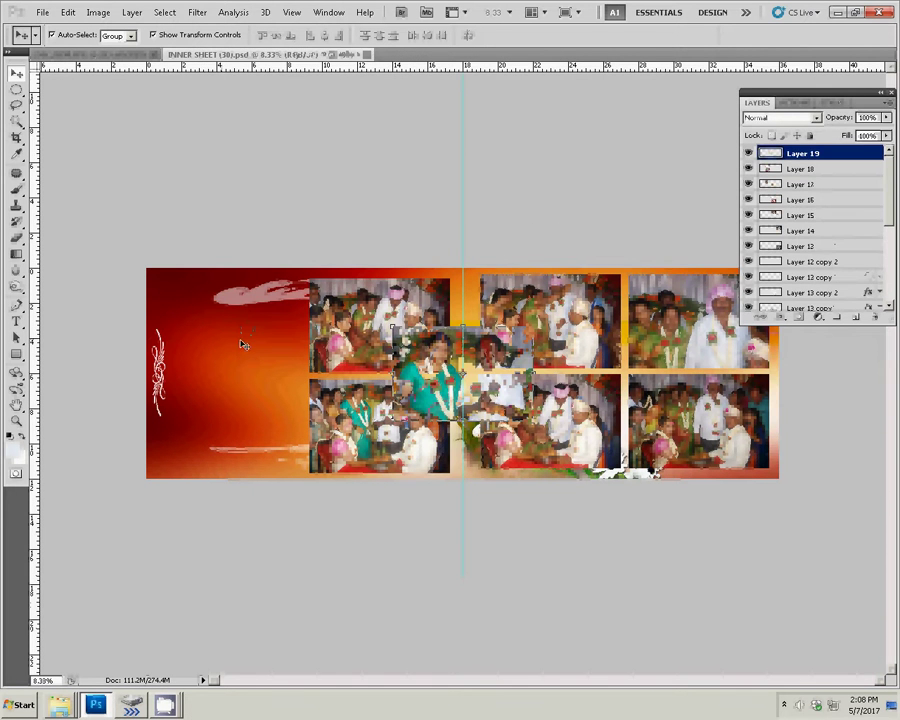
left_click_drag(452, 343, 217, 293)
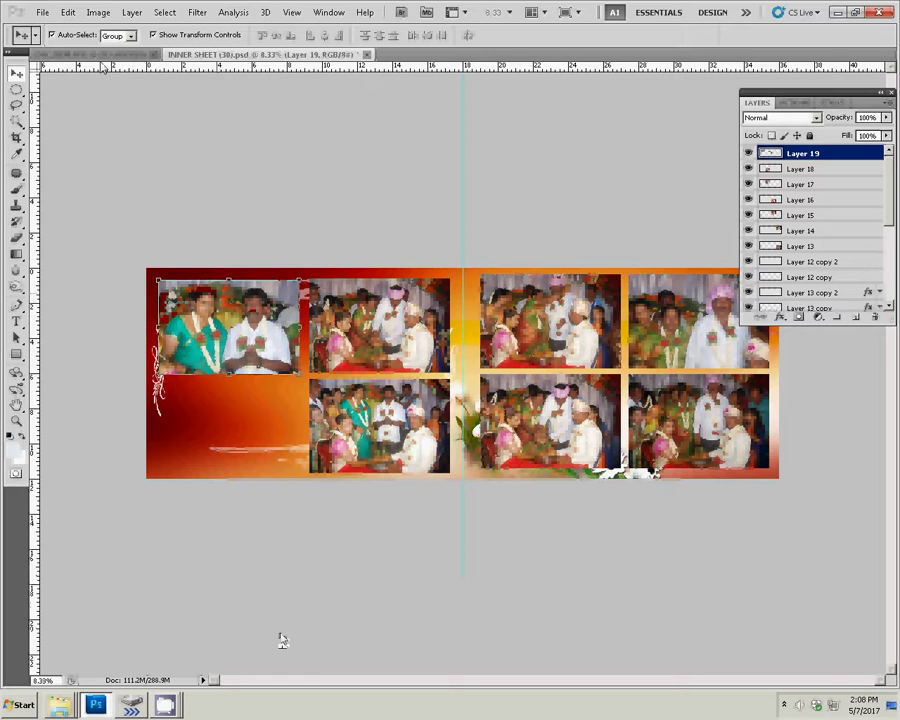
- Resize photo DSC_0790 to 8 inches wide
key("ctrl+Tab")
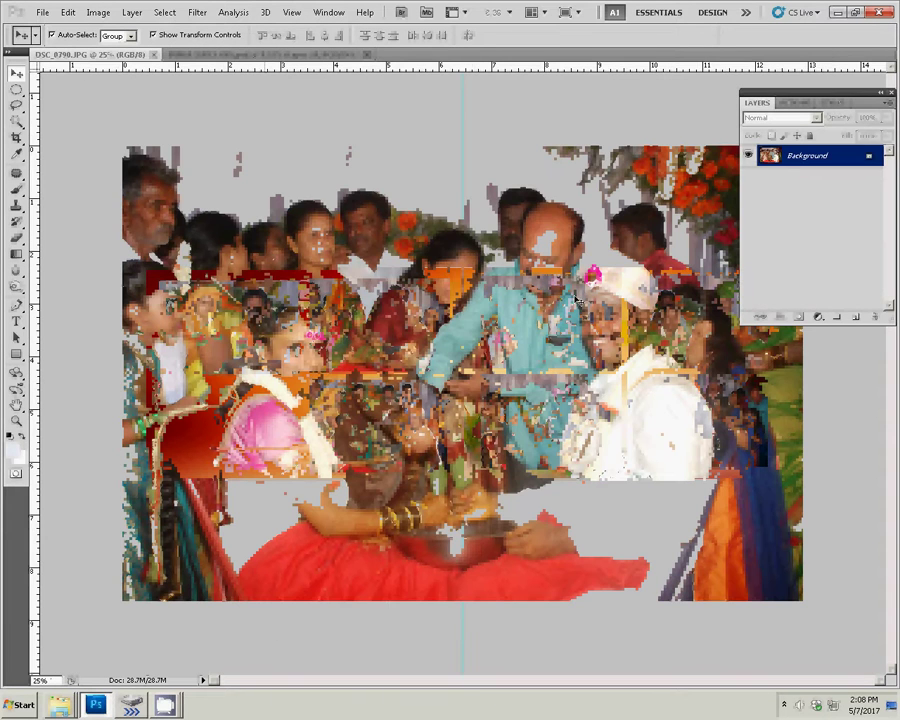
key("ctrl+alt+i")
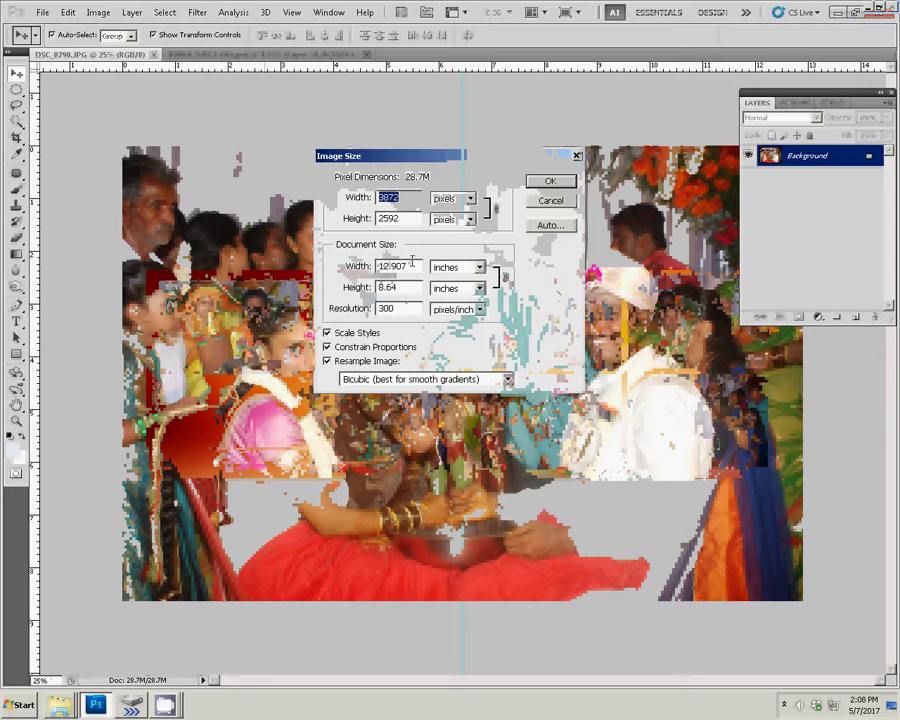
type("8")
key("Return")
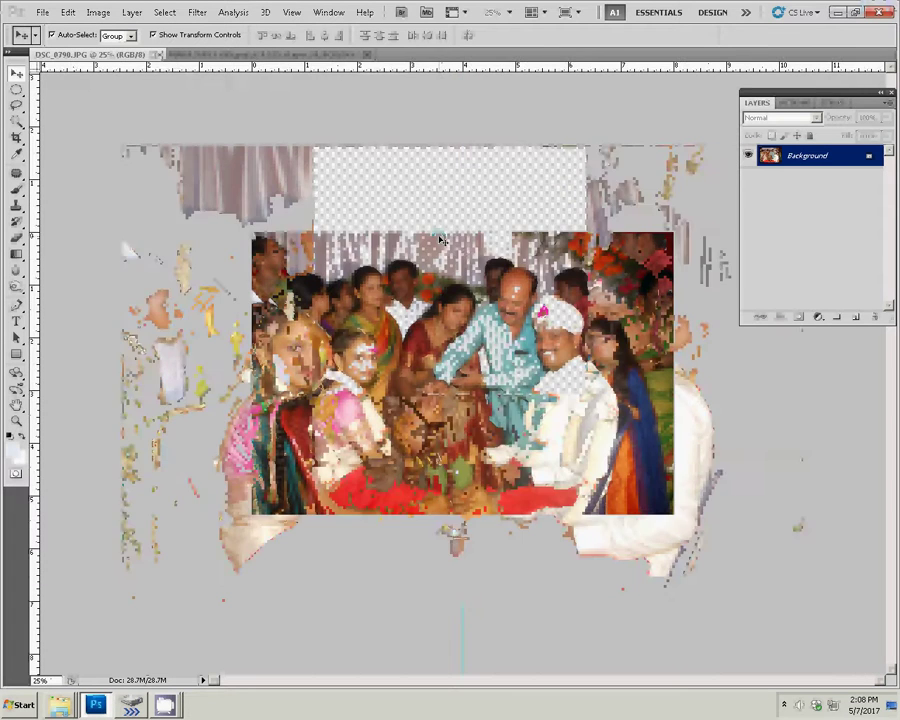
- Cut the photo, close DSC_0790 unsaved, and place it in the bottom-left slot
key("ctrl+a")
key("ctrl+x")
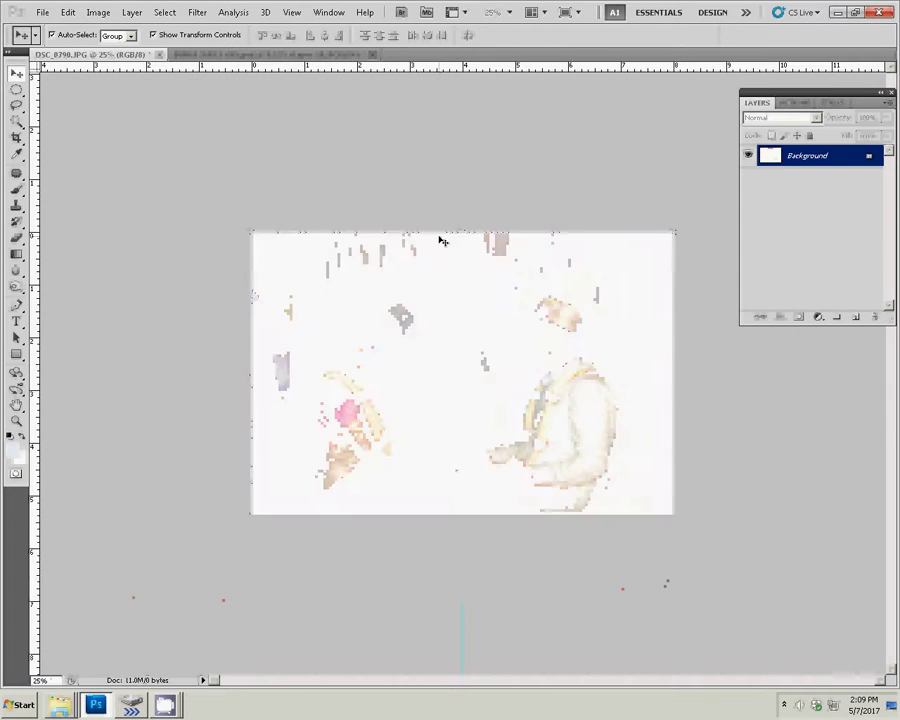
key("ctrl+w")
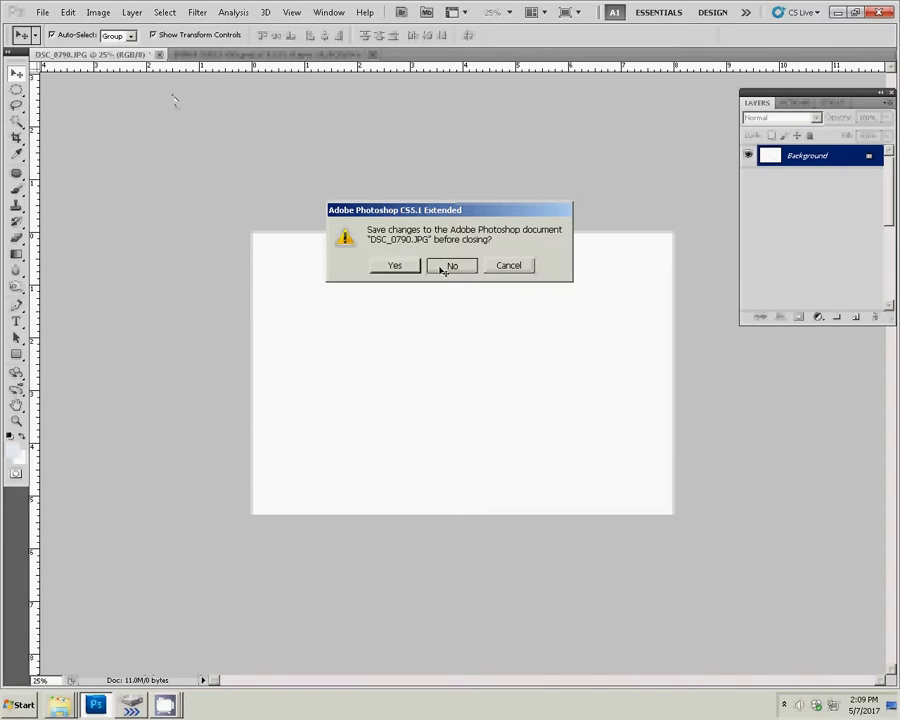
left_click(437, 266)
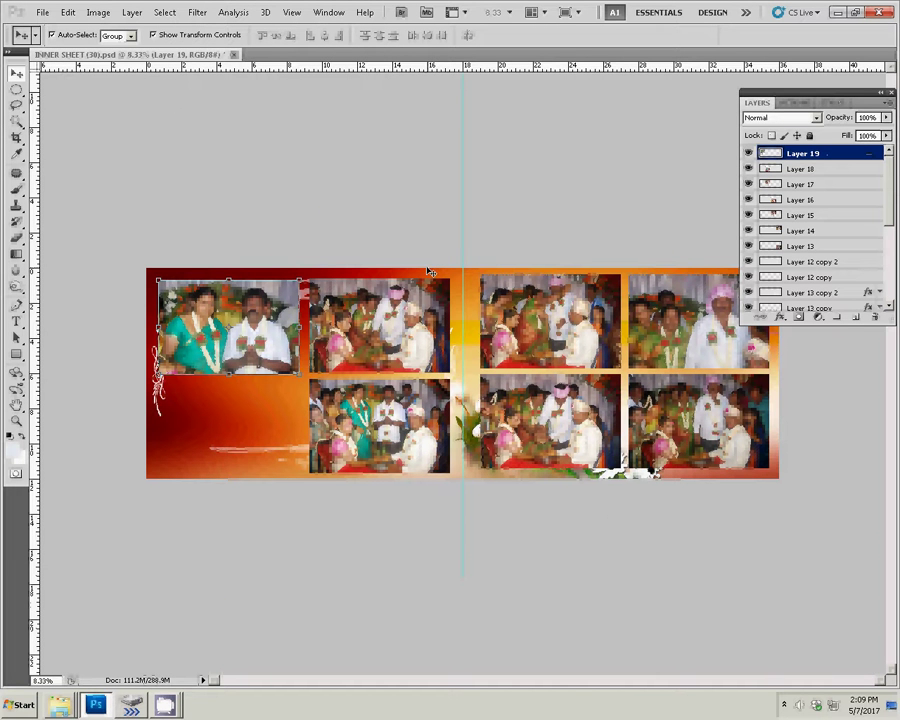
key("ctrl+v")
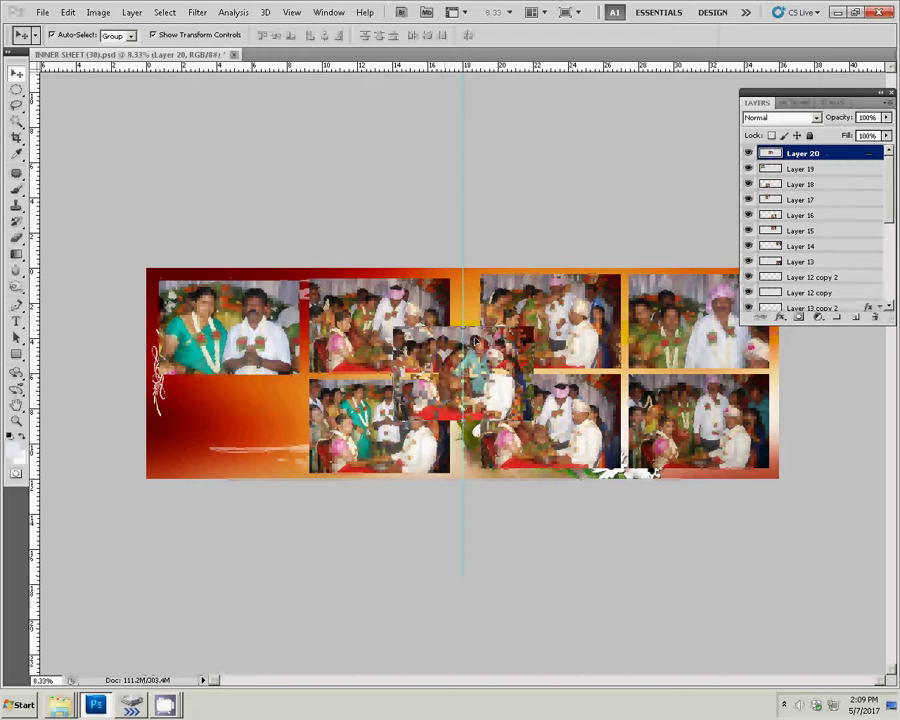
left_click_drag(476, 342, 240, 397)
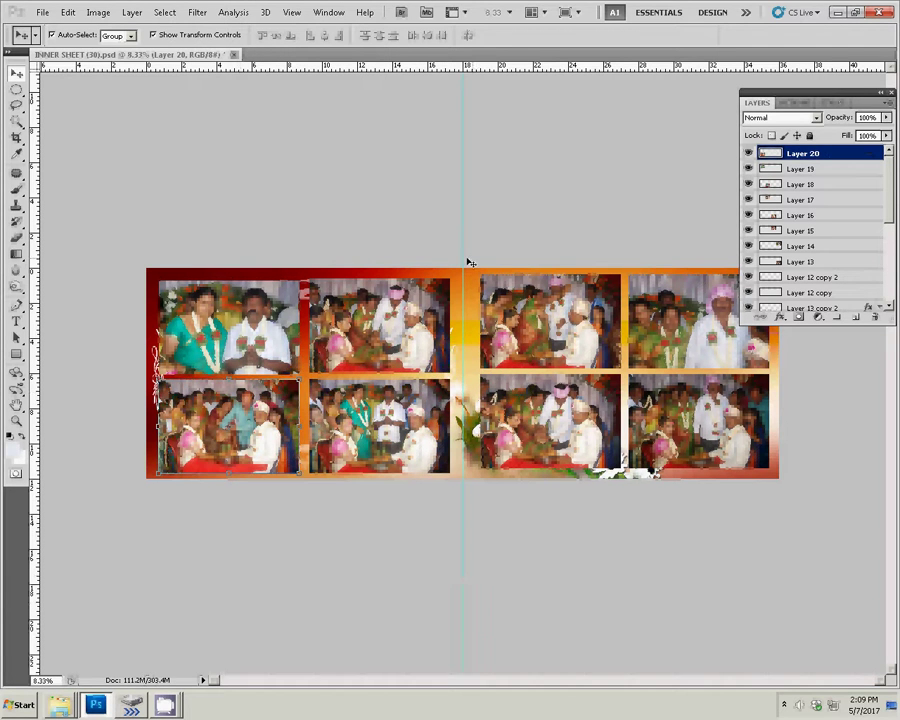
- Give Layer 20 a 2 px green Stroke at 100% opacity
left_click(782, 318)
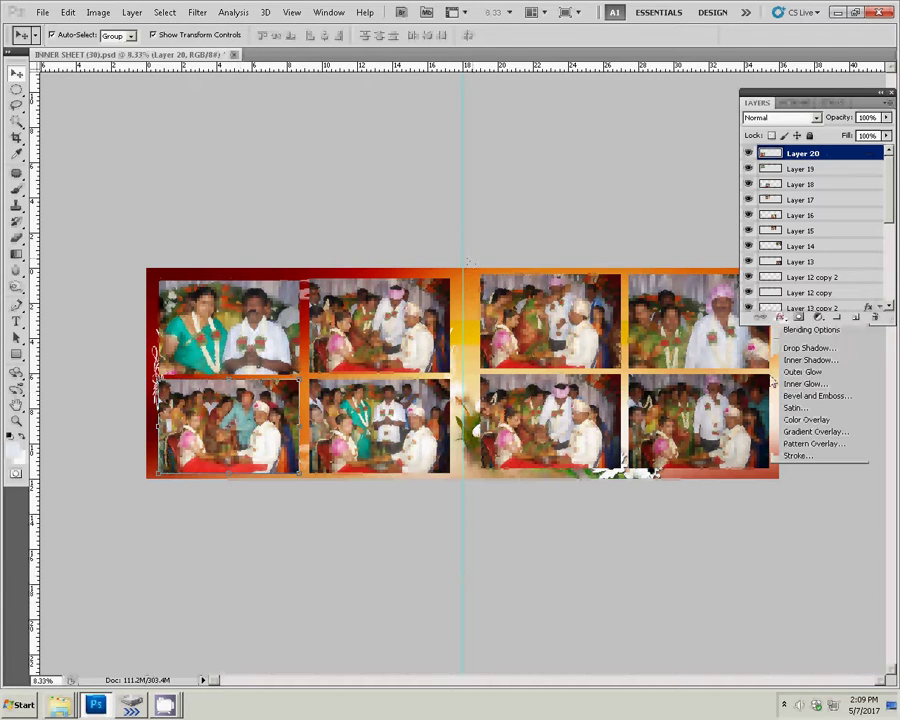
left_click(798, 455)
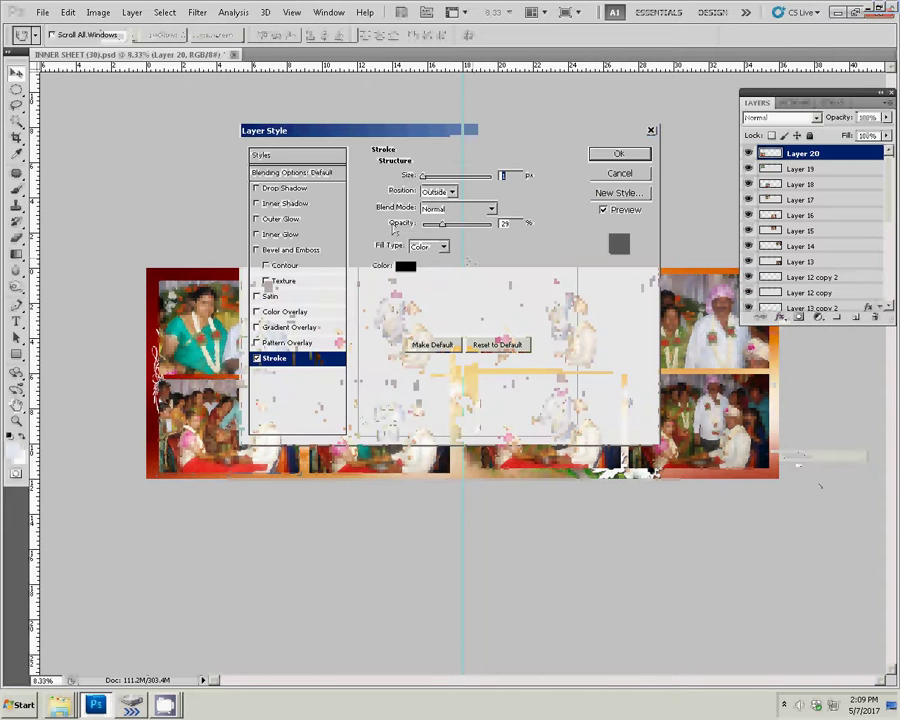
left_click_drag(444, 224, 495, 224)
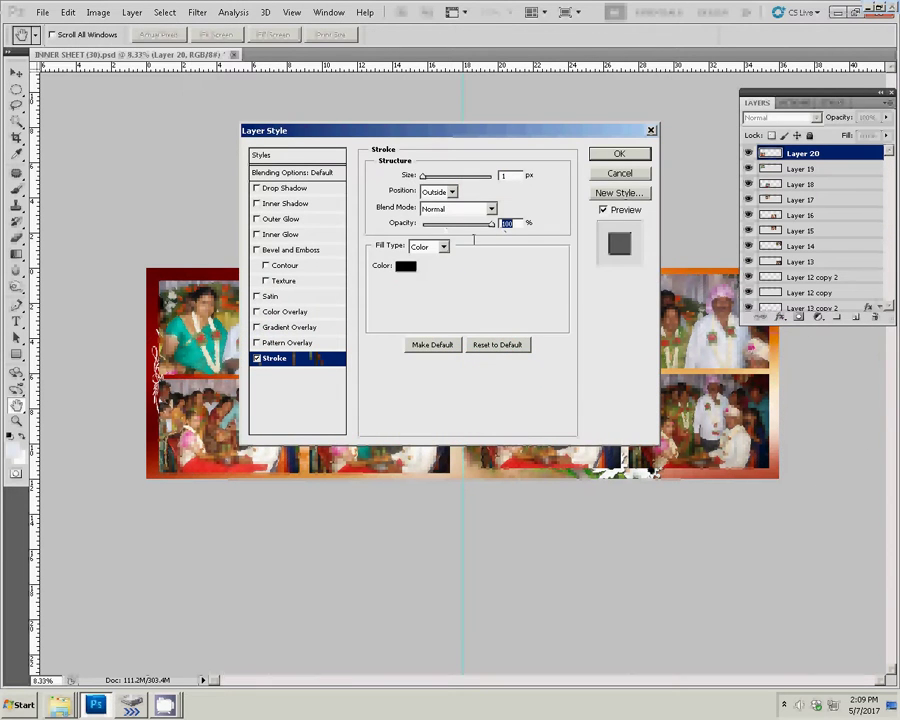
left_click(405, 266)
left_click(716, 418)
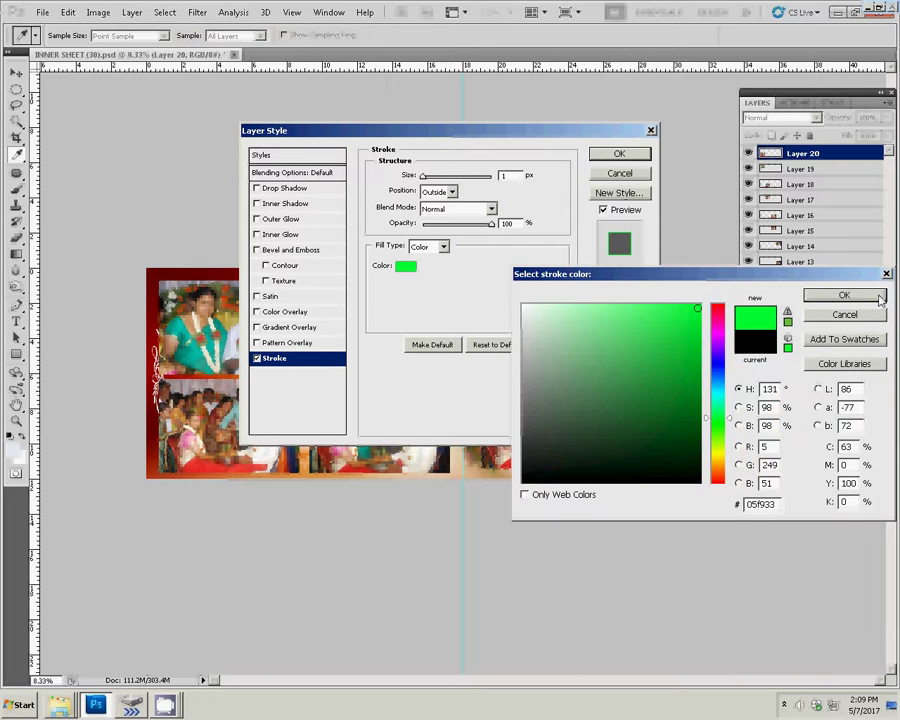
left_click(844, 295)
double_click(511, 176)
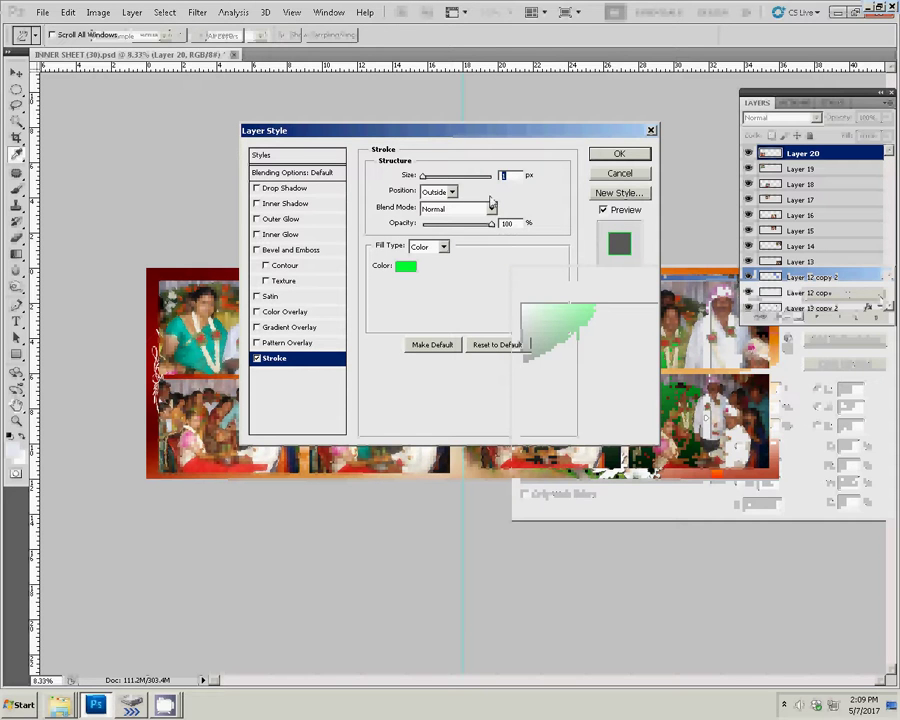
type("22")
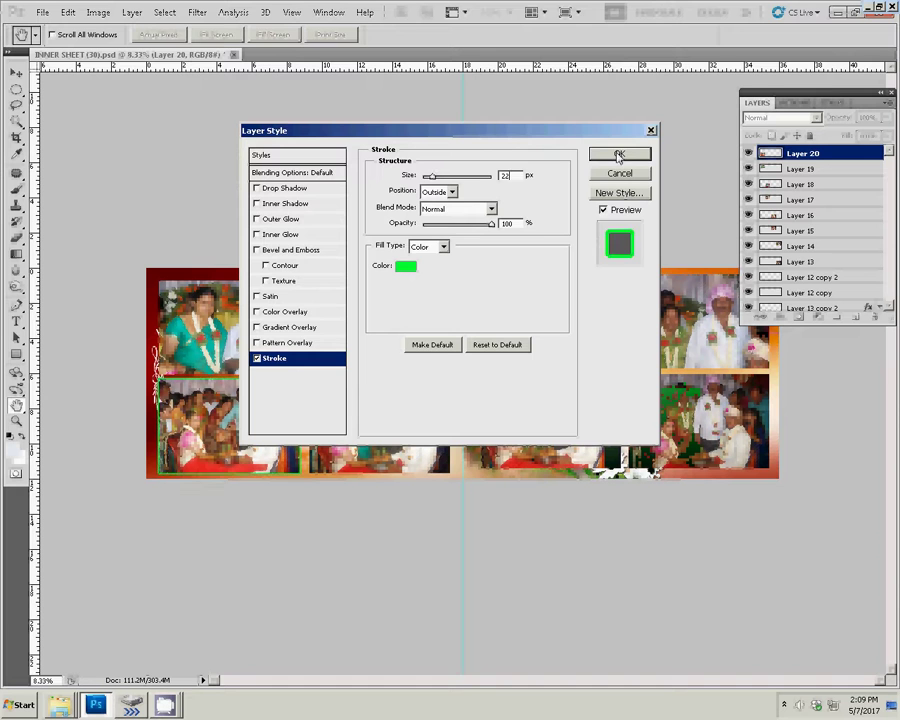
left_click(618, 154)
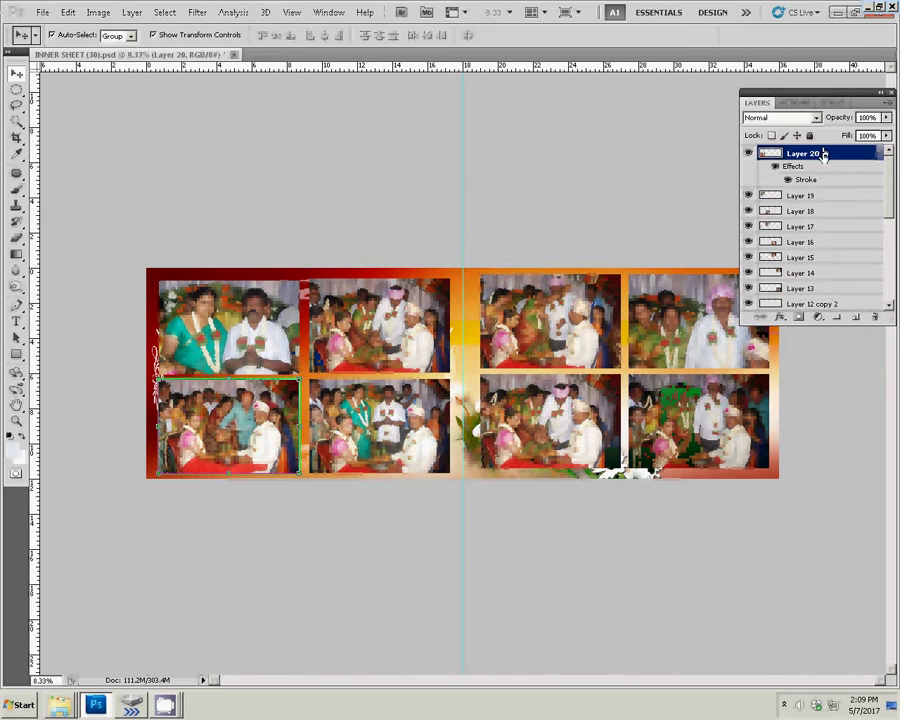
- Copy Layer 20's green stroke style and paste it onto Layer 13
right_click(822, 154)
left_click(815, 361)
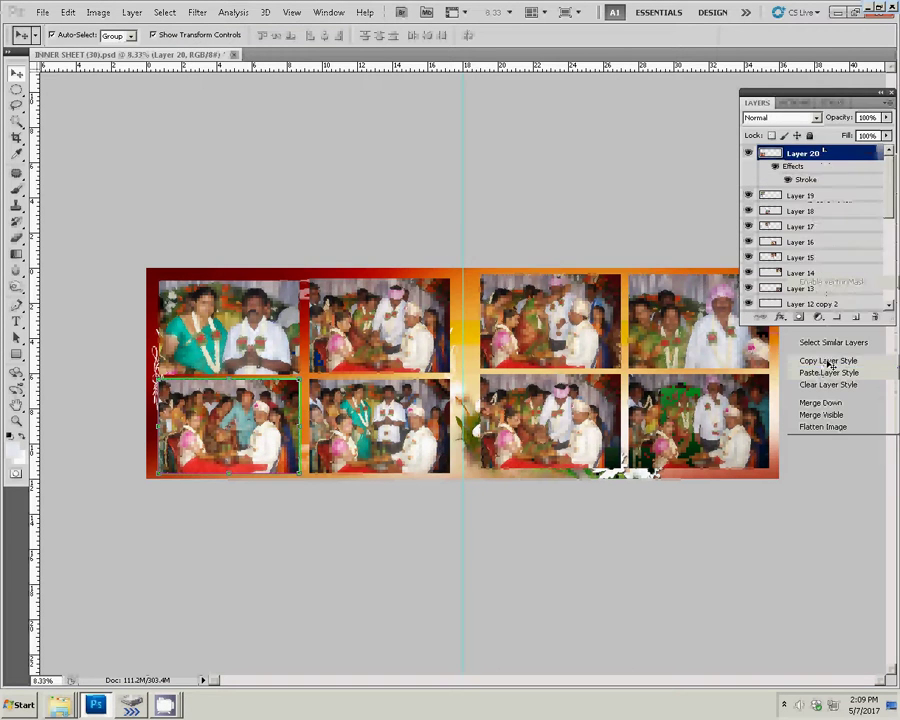
left_click(250, 342)
left_click(251, 377)
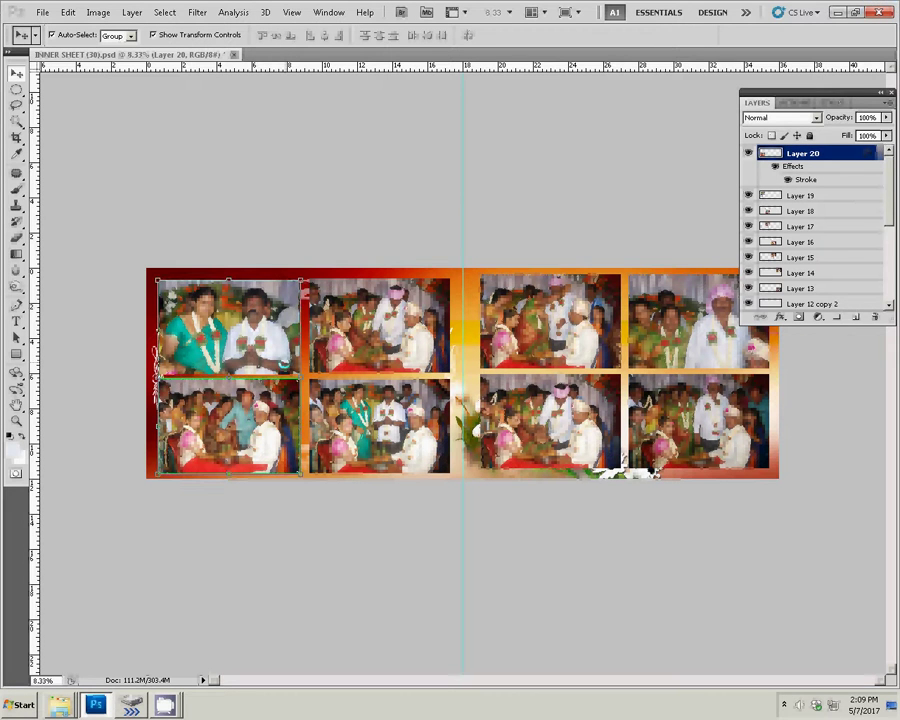
left_click(230, 330)
left_click(367, 316)
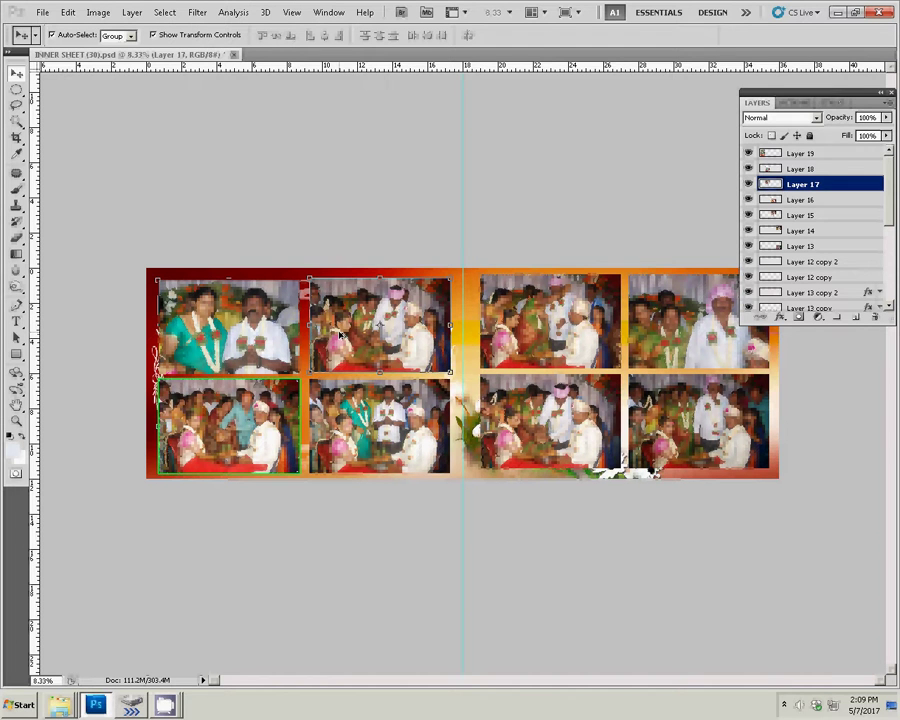
left_click(355, 375)
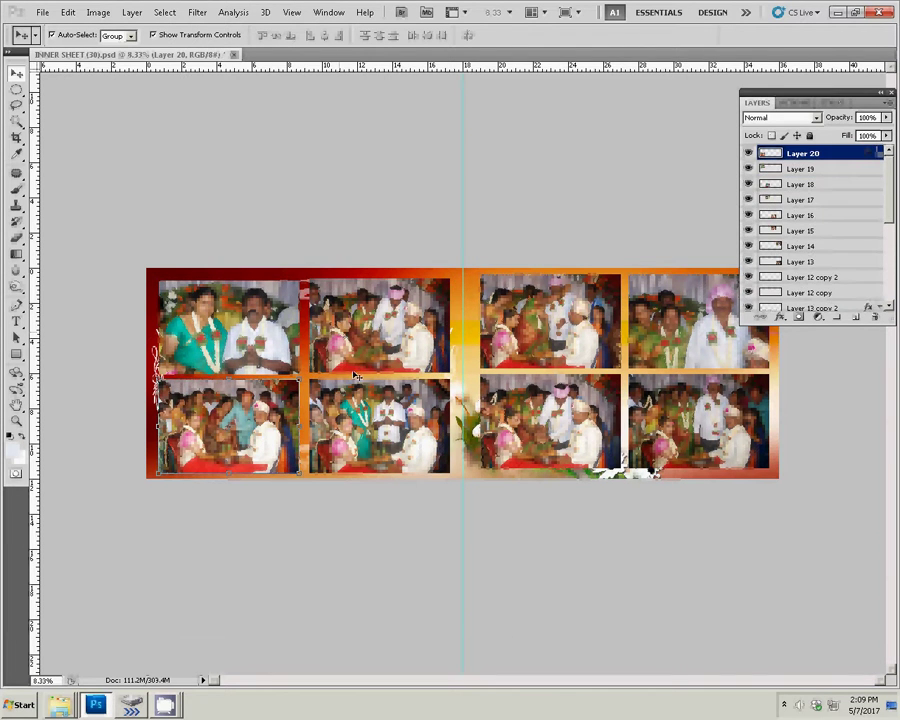
left_click(661, 421)
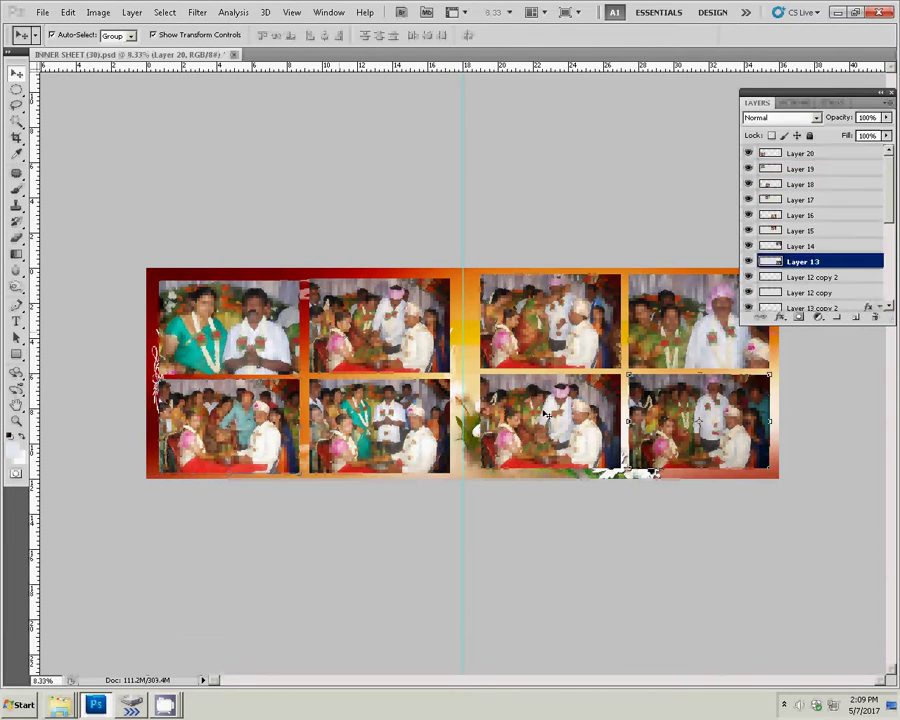
right_click(824, 263)
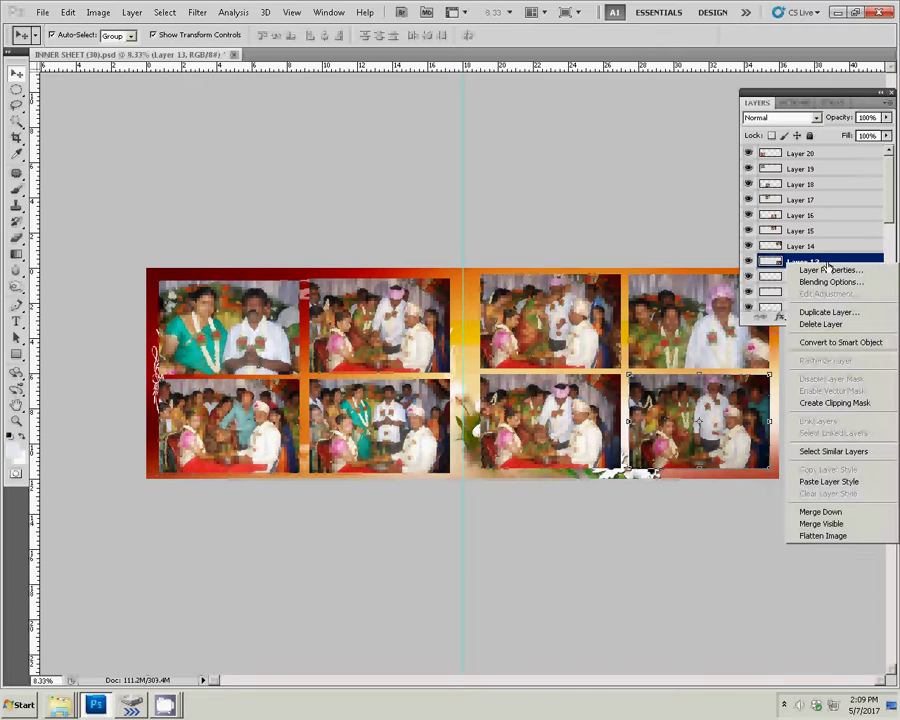
left_click(829, 482)
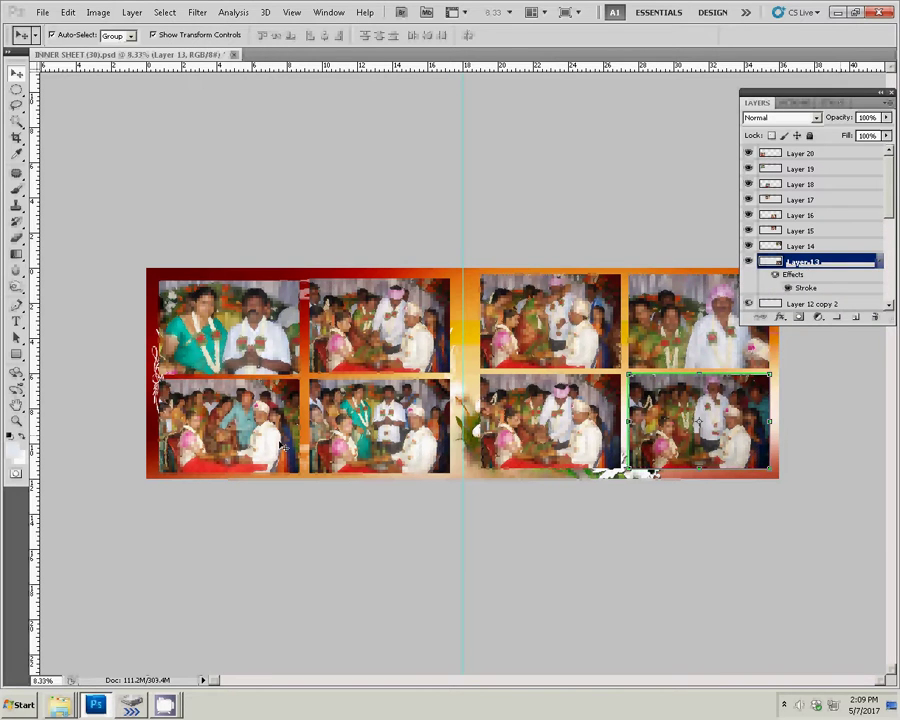
- Merge the photo layers down from Layer 20 into one layer
left_click(259, 410)
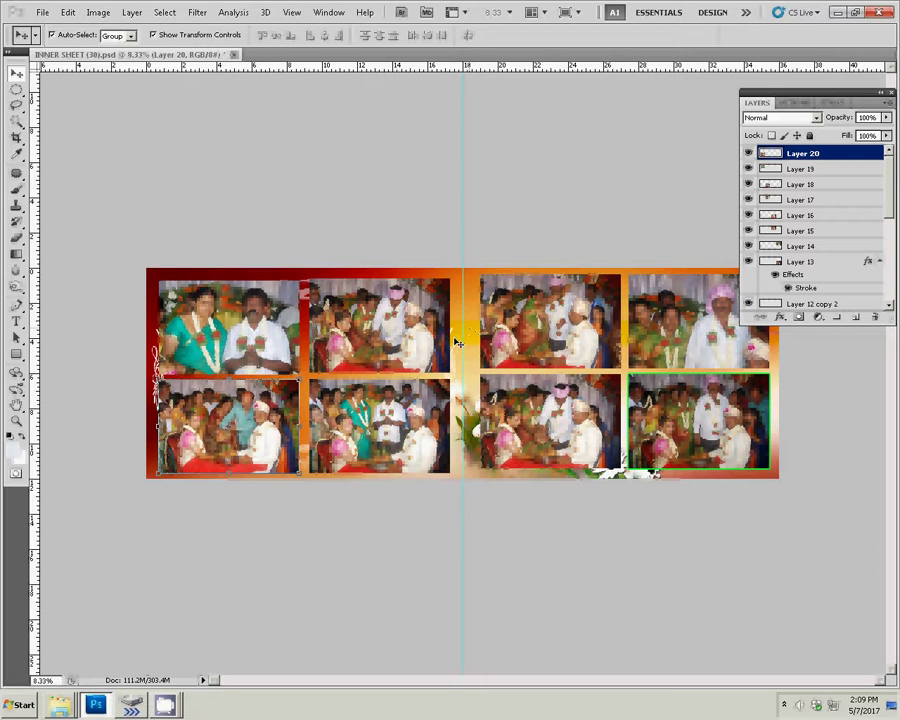
key("Delete")
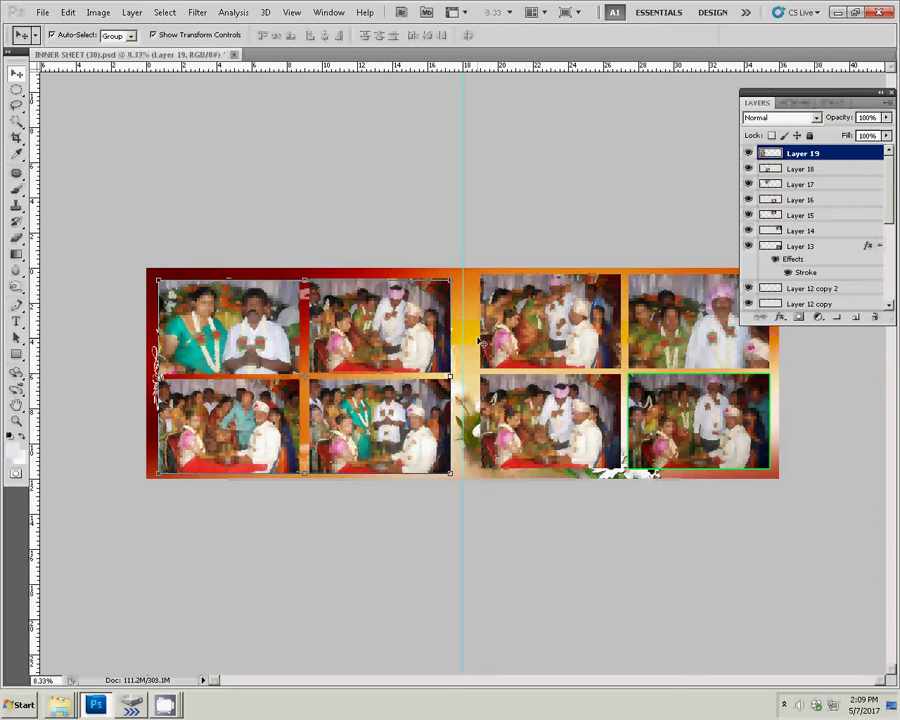
key("Delete")
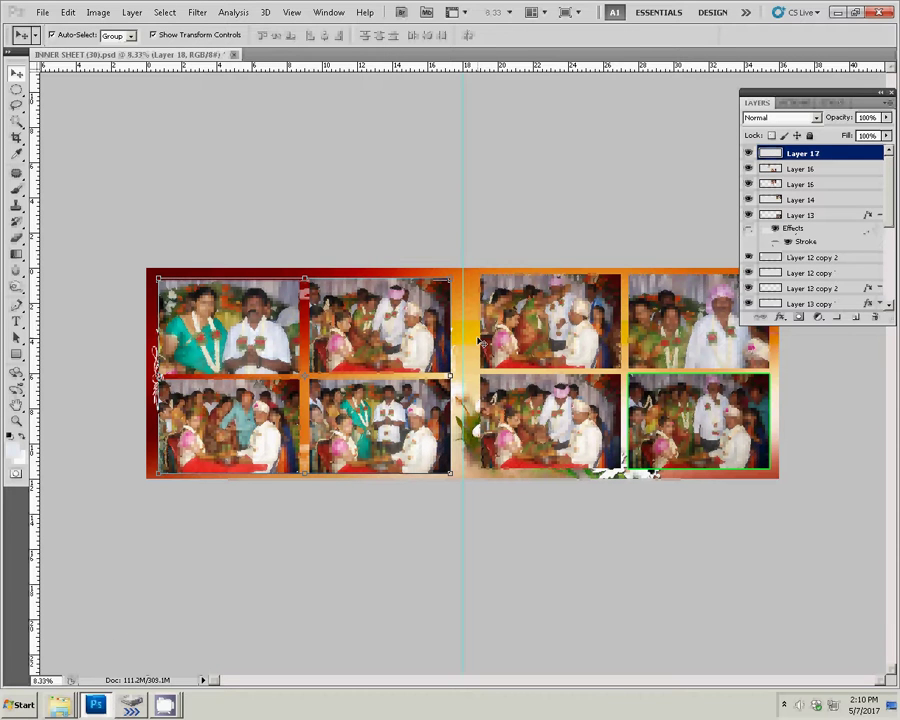
key("Delete")
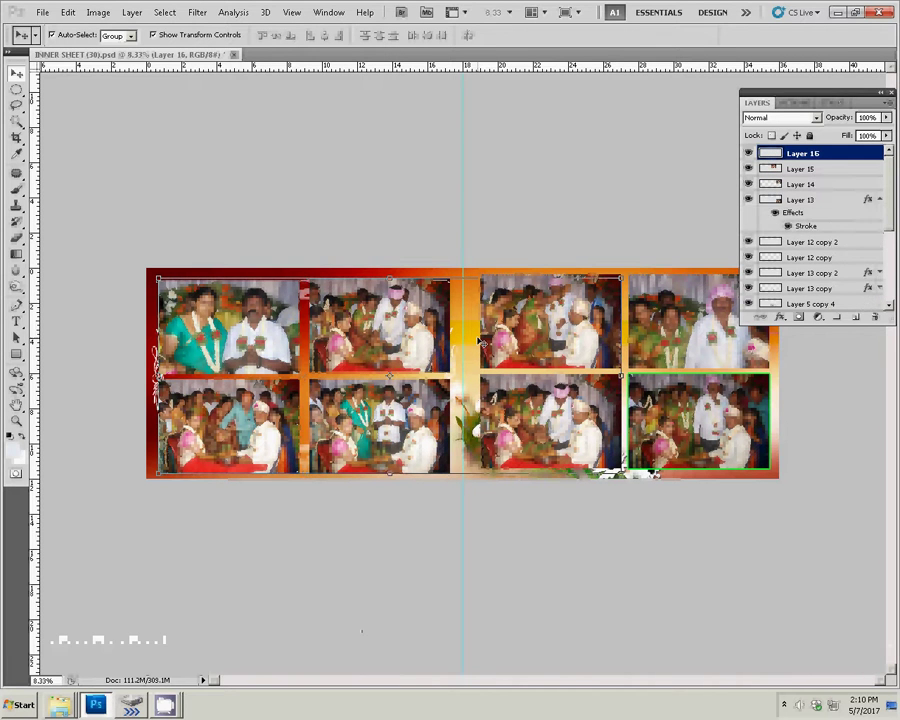
key("Delete")
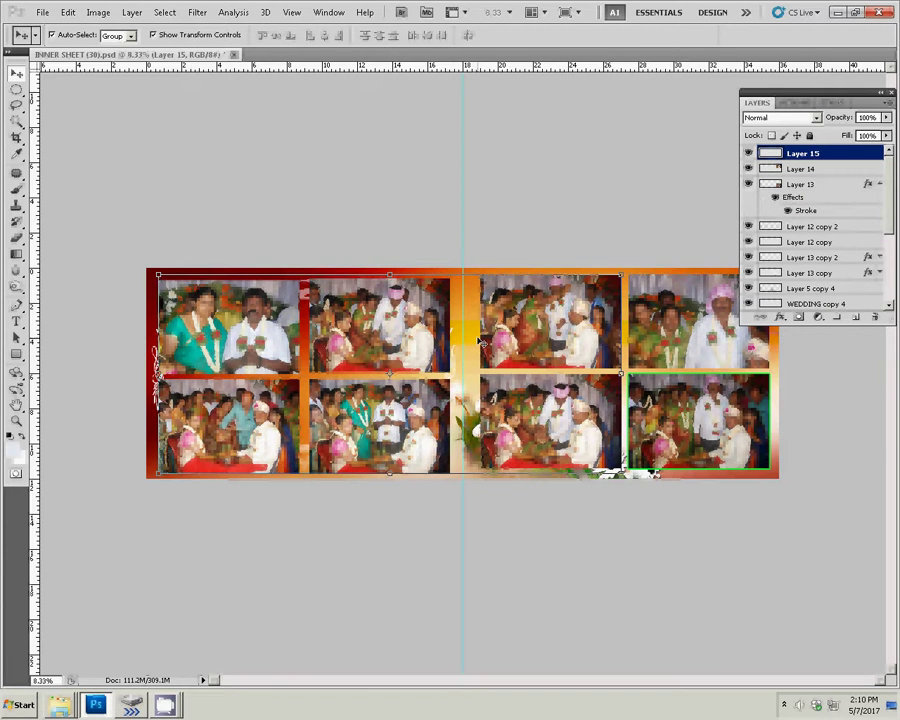
key("Delete")
key("Delete")
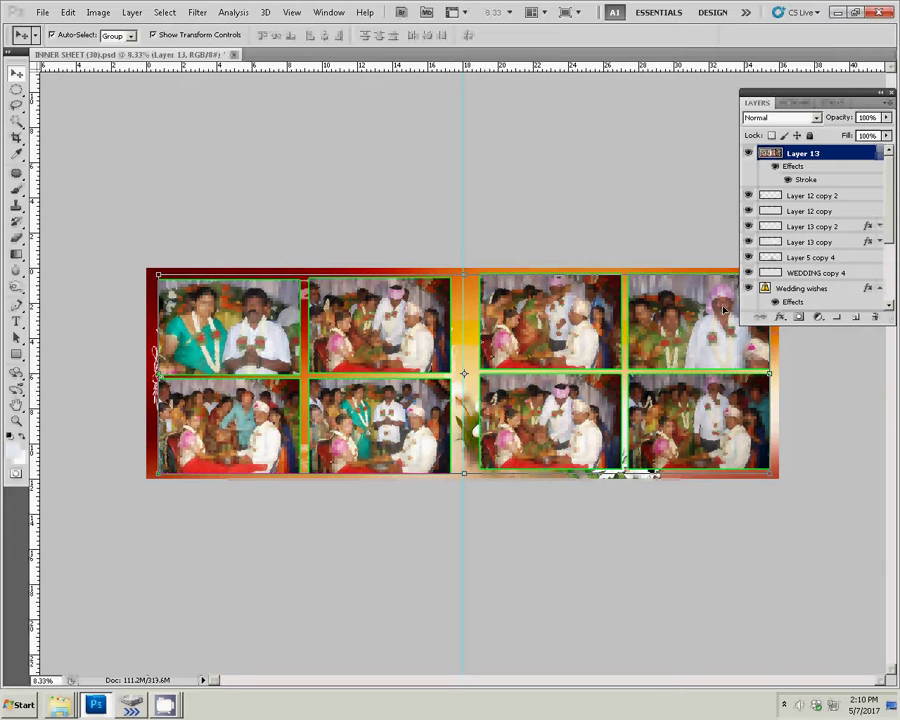
key("ctrl+shift+s")
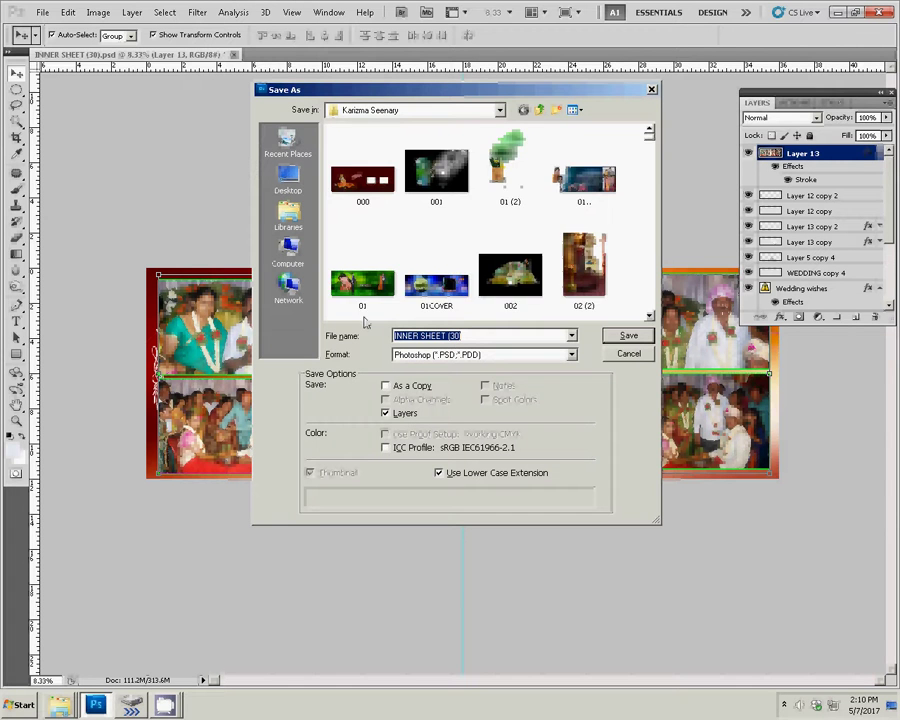
left_click(288, 250)
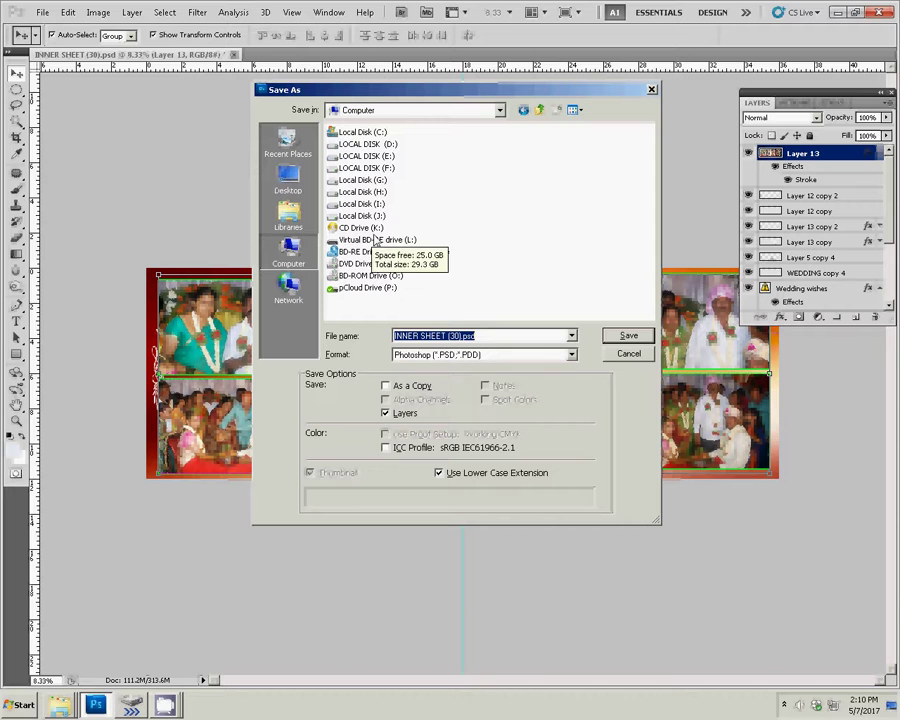
left_click(628, 353)
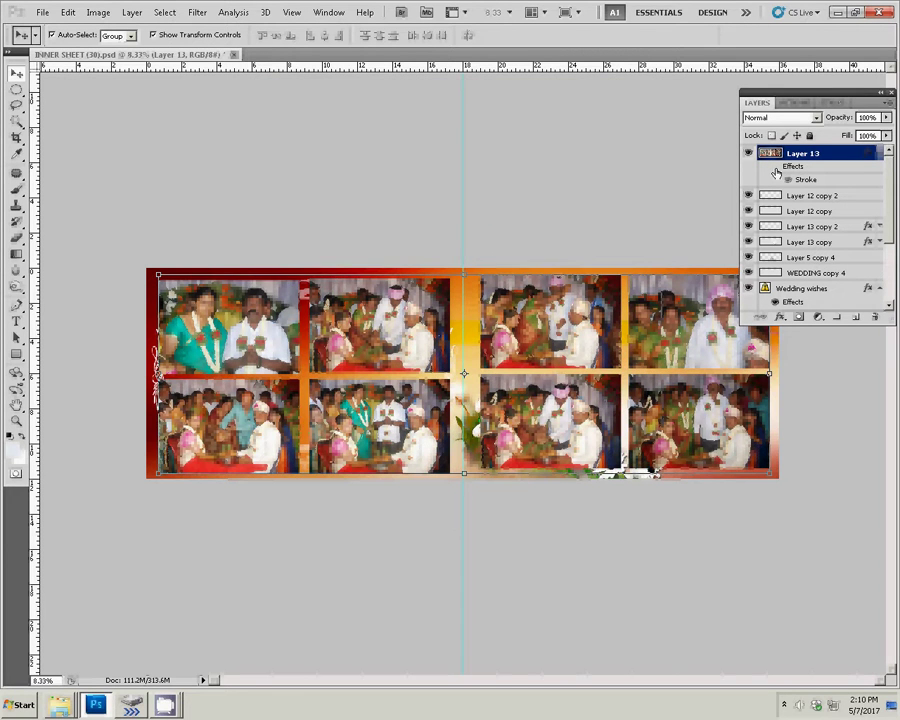
left_click(776, 167)
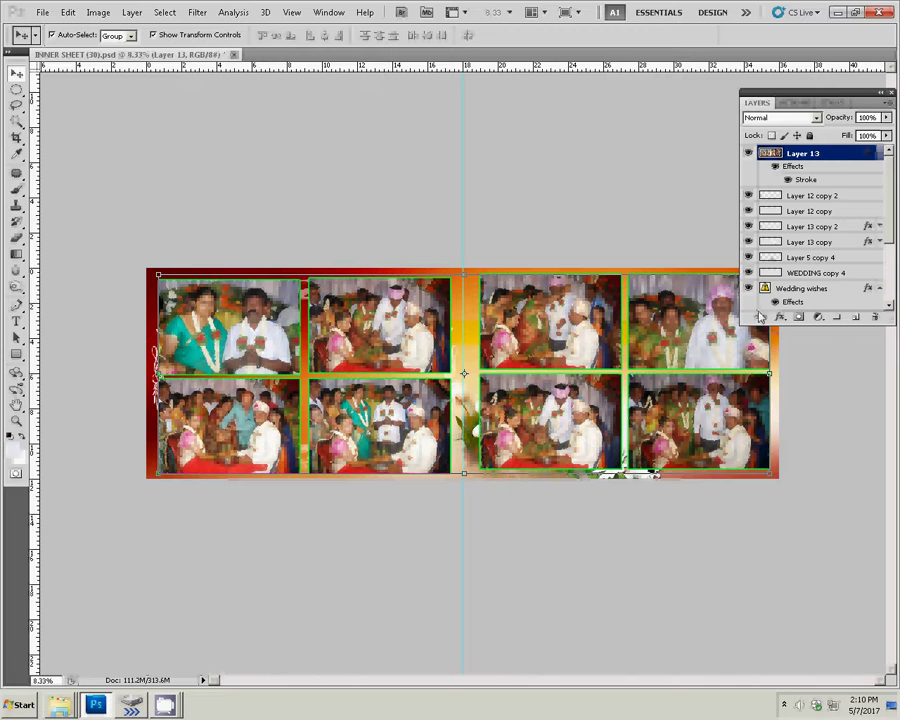
- Save the sheet as 64.psd in I:\k5, accepting the Maximize Compatibility prompt
left_click(44, 14)
left_click(66, 206)
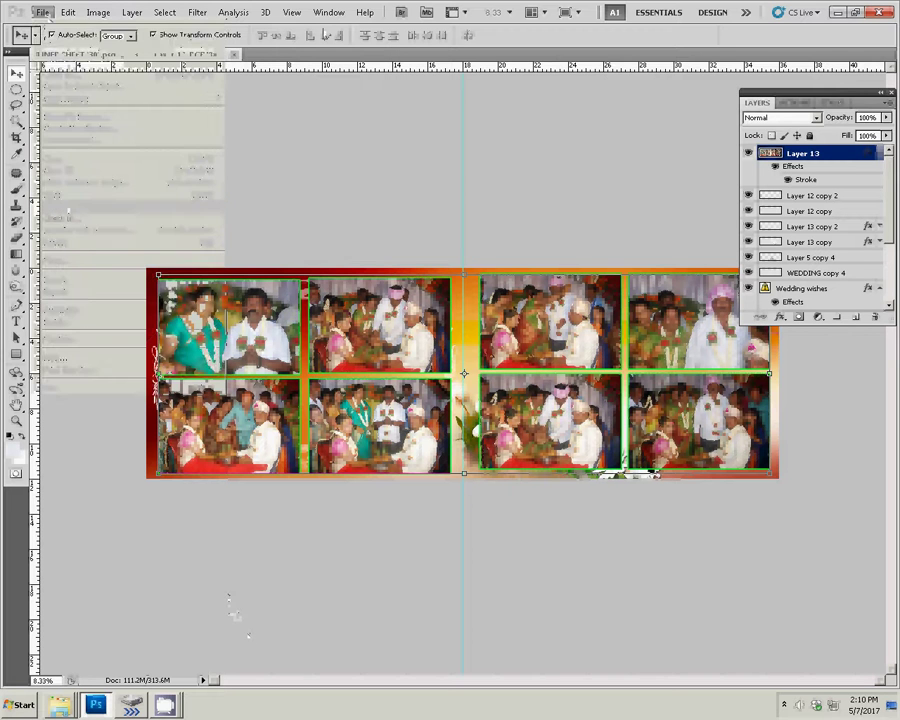
left_click(288, 250)
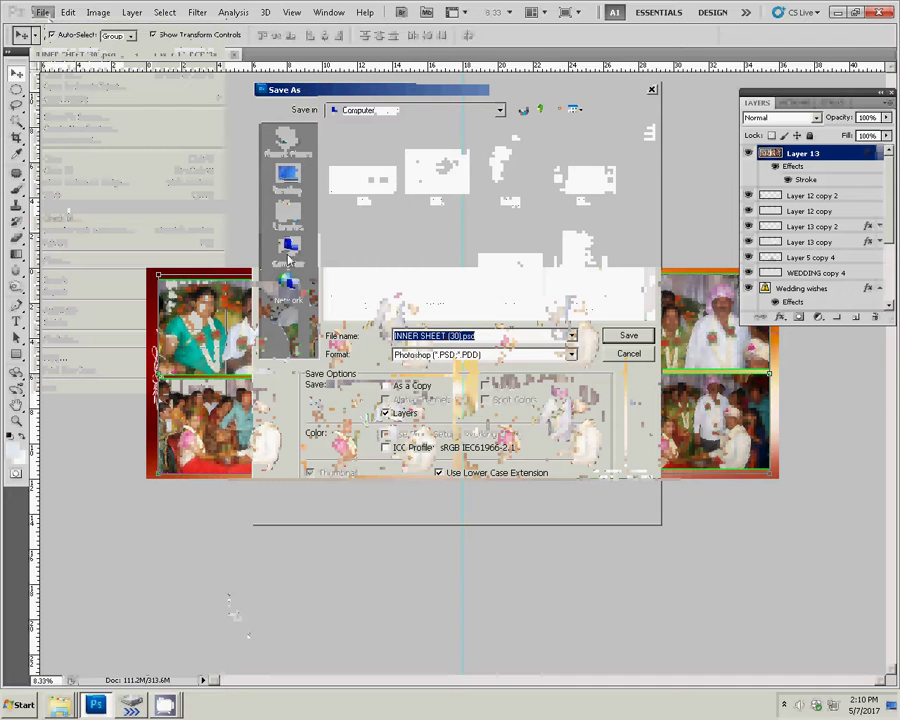
left_click(362, 180)
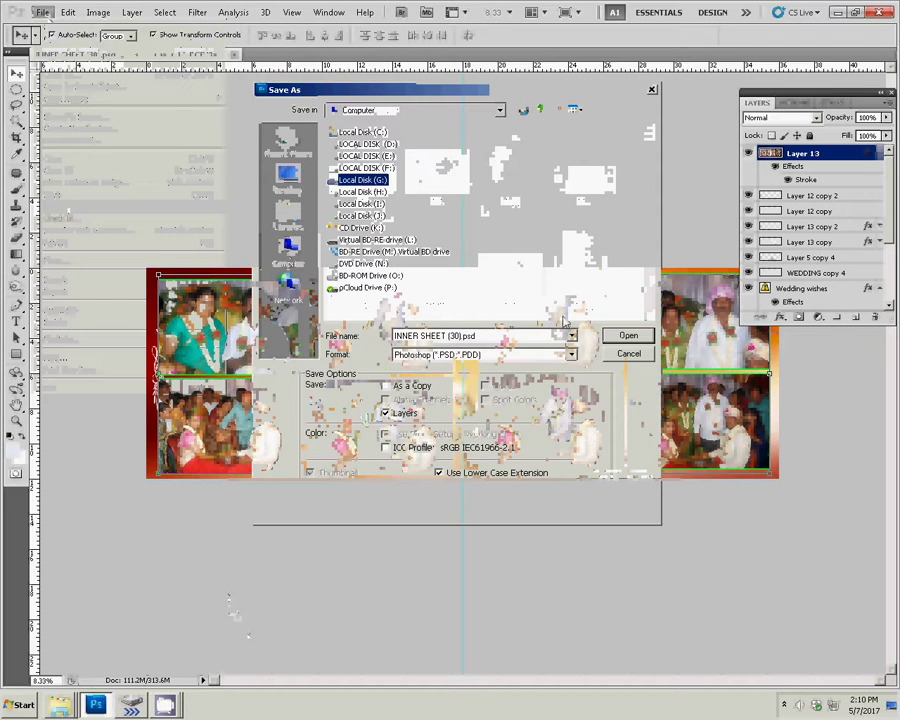
left_click(380, 216)
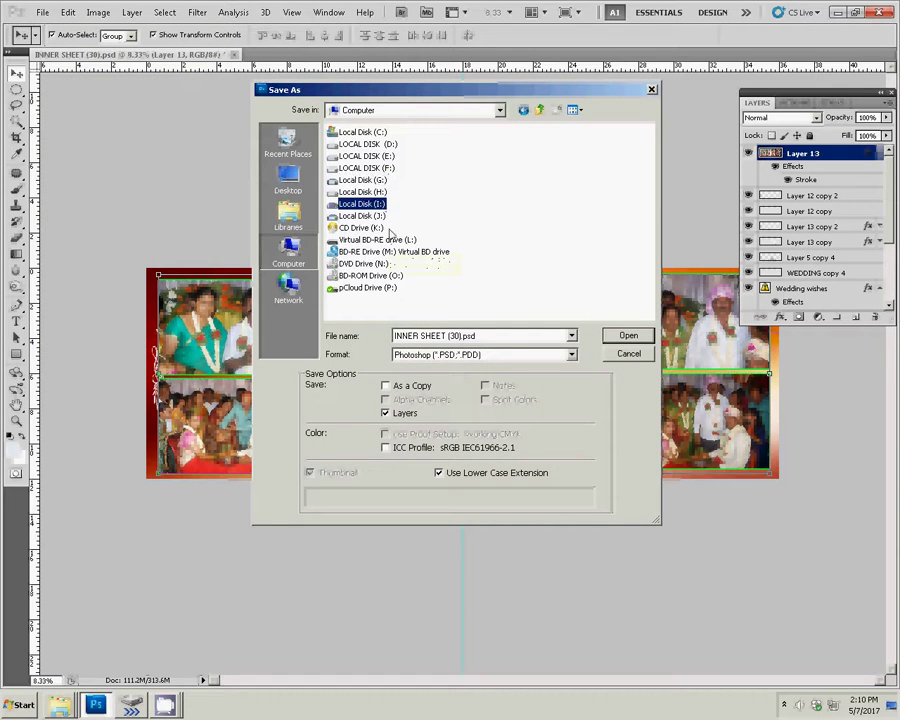
left_click(627, 335)
left_click(465, 143)
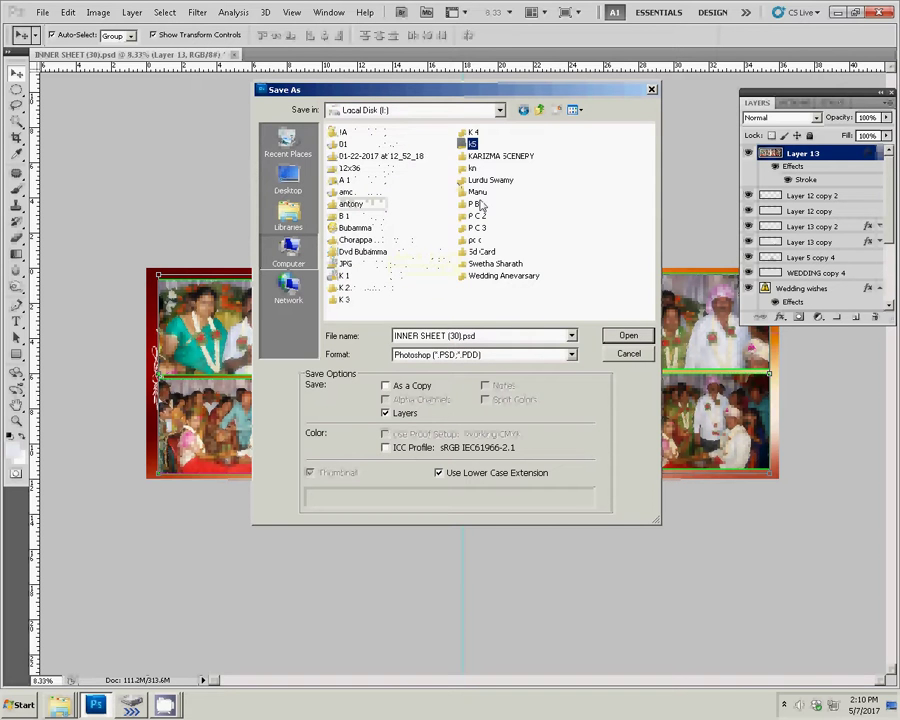
double_click(465, 143)
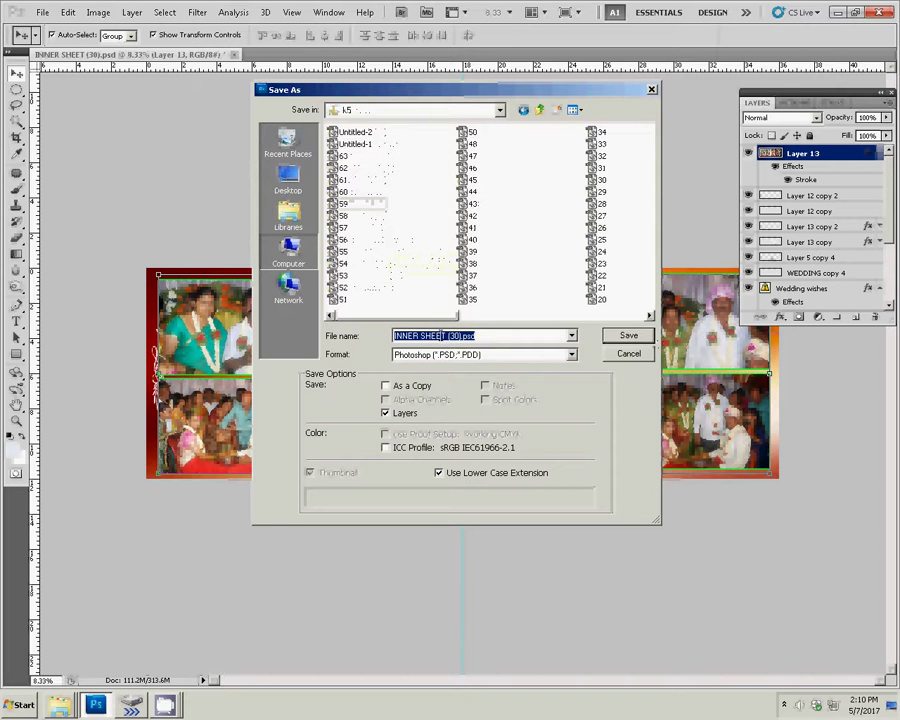
type("64")
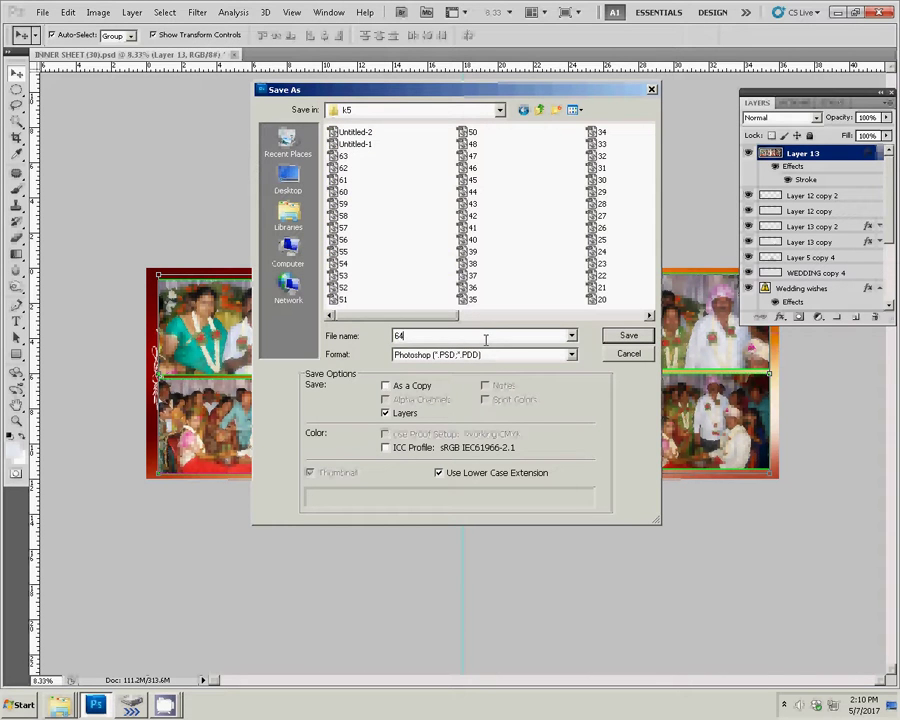
left_click(629, 335)
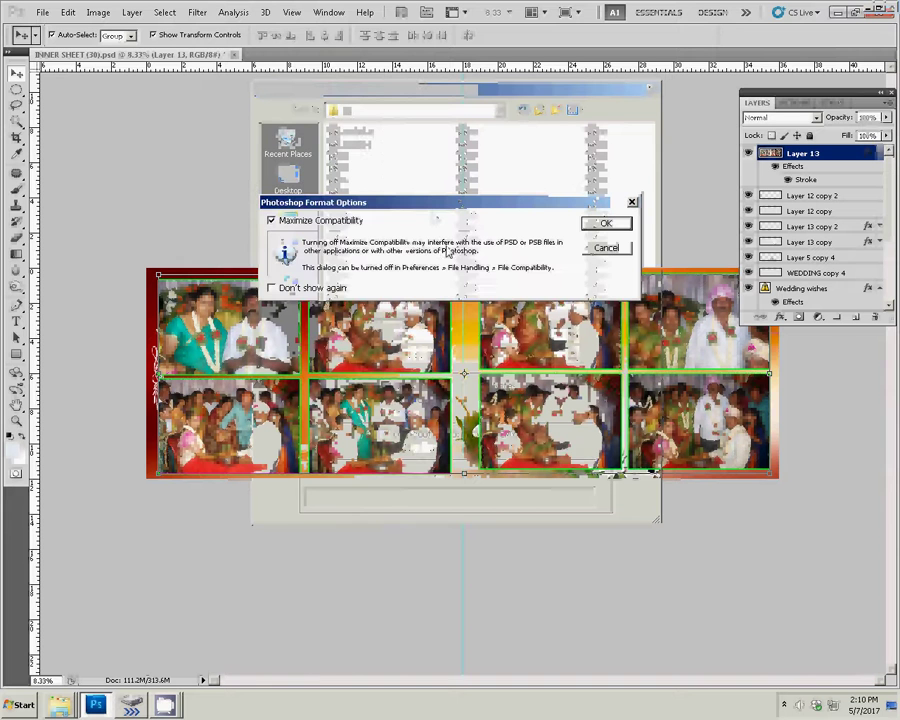
left_click(606, 223)
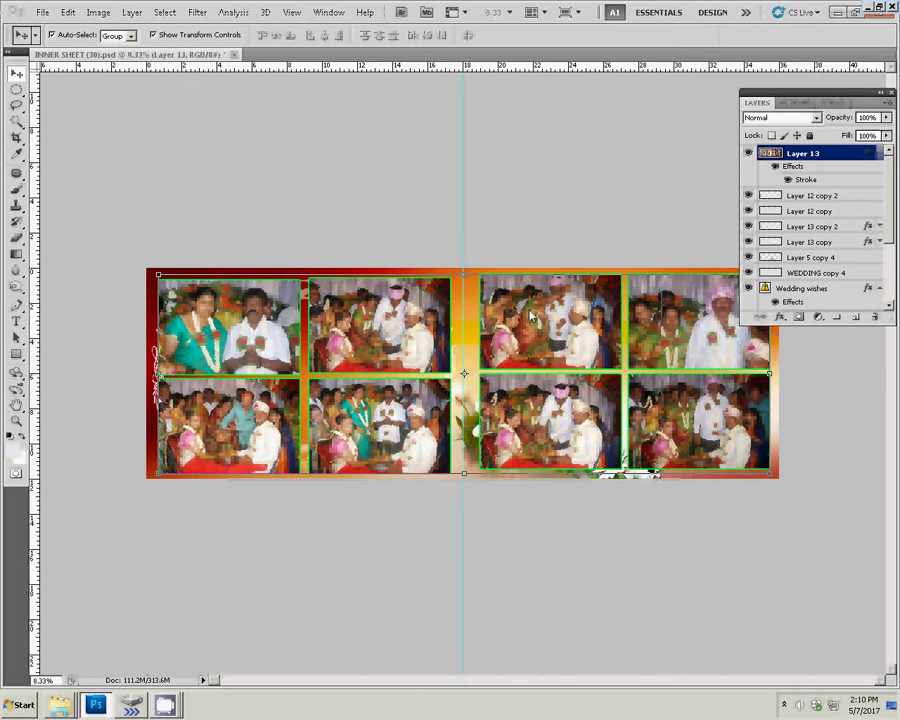